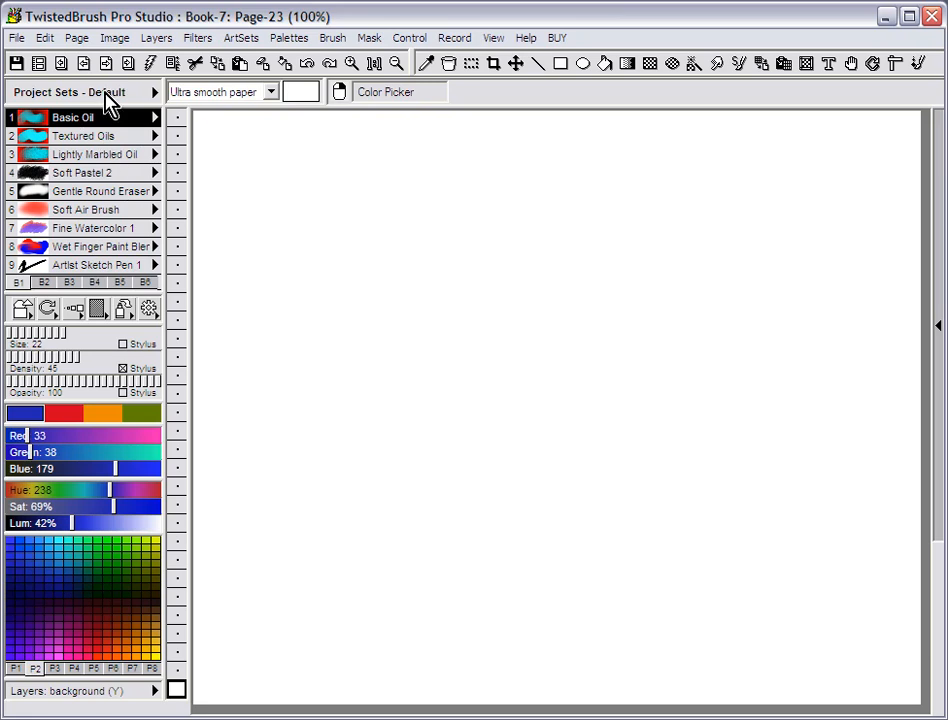
Step: Clear all brush shortcuts and load New Basic Brush from the basic effects into slot 1
right_click(107, 100)
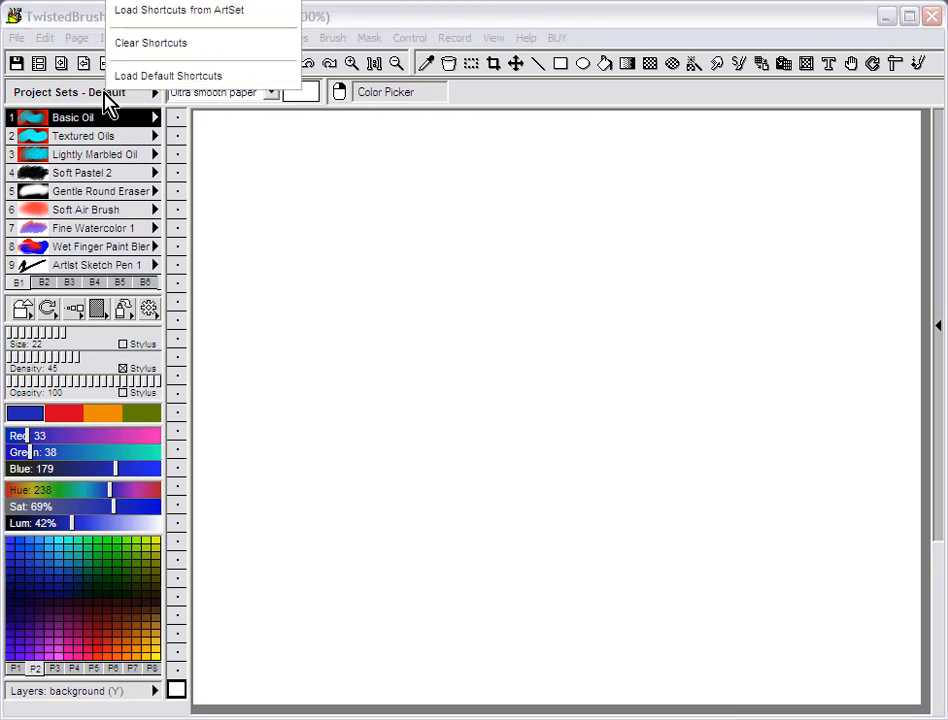
click(165, 44)
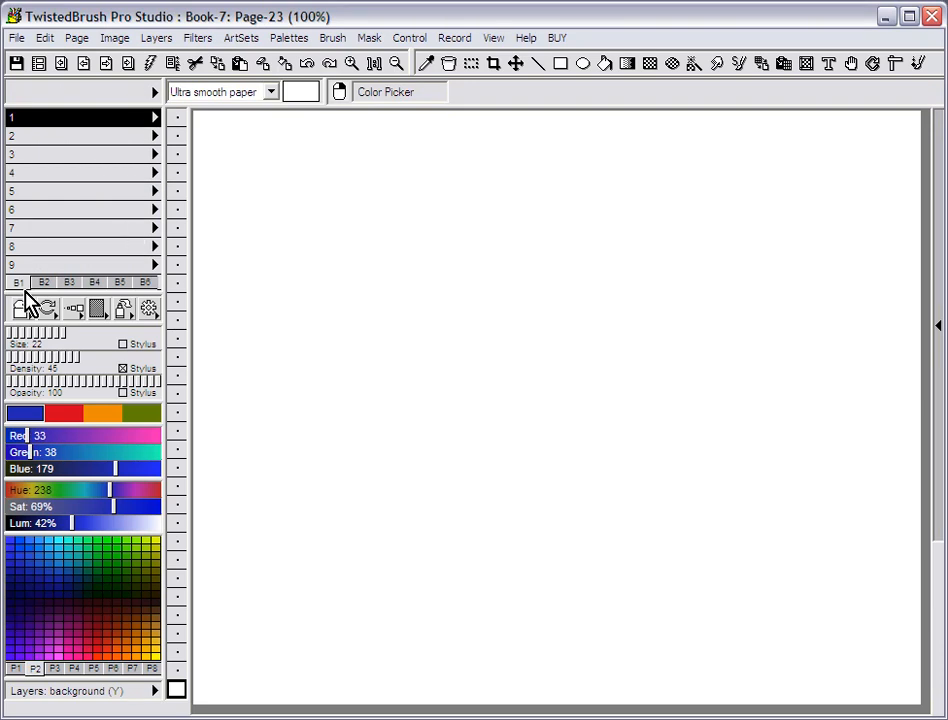
click(148, 309)
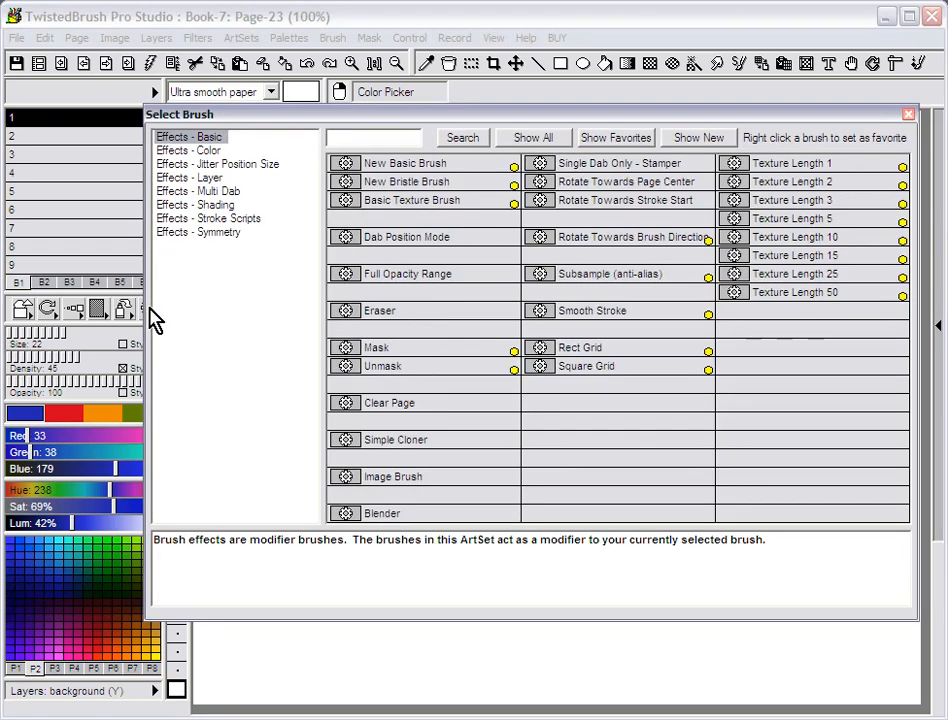
click(408, 165)
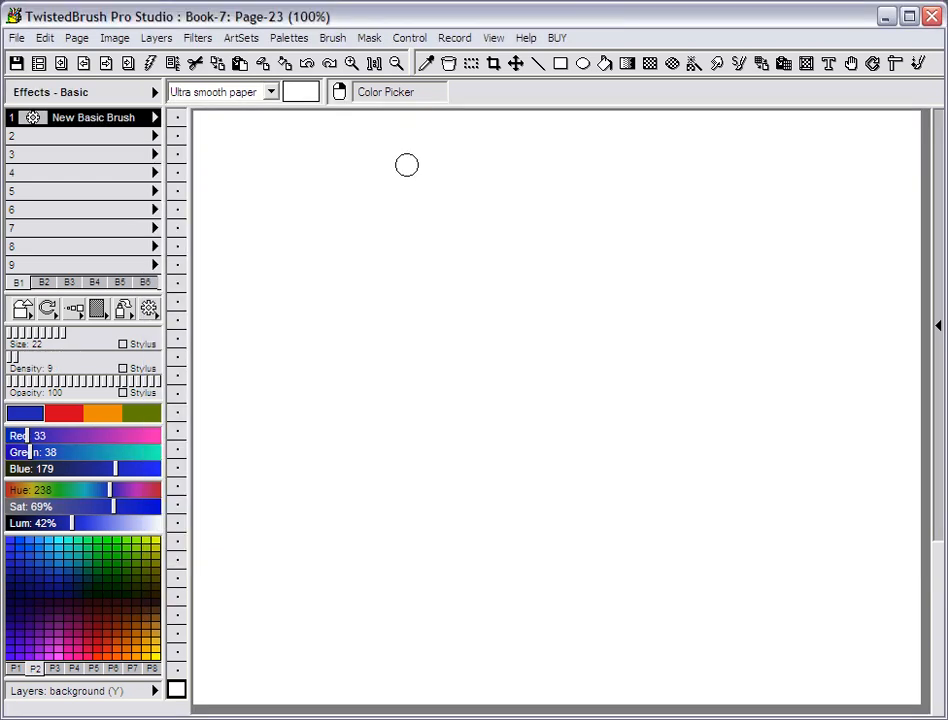
Step: Paint four freehand blue test strokes on the blank page with the basic brush
mouse_move(378, 287)
mouse_down()
mouse_move(514, 324)
mouse_move(598, 386)
mouse_up()
drag(440, 188, 295, 320)
drag(578, 212, 705, 400)
drag(324, 418, 556, 476)
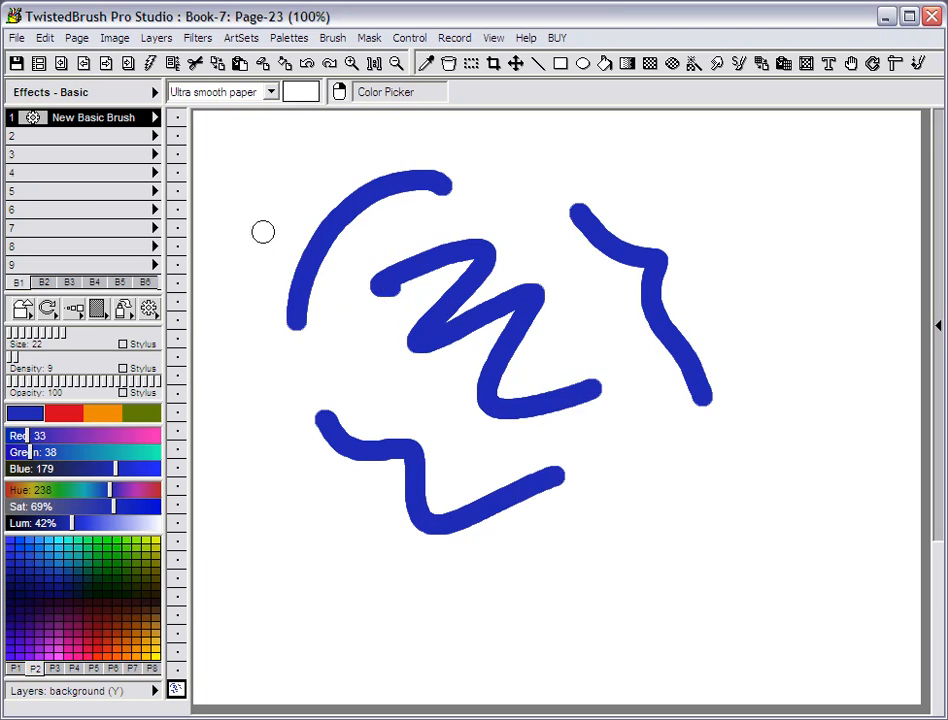
Step: Add the Color Gradient 1 effect to the basic brush and test it with looping strokes across the page
click(154, 313)
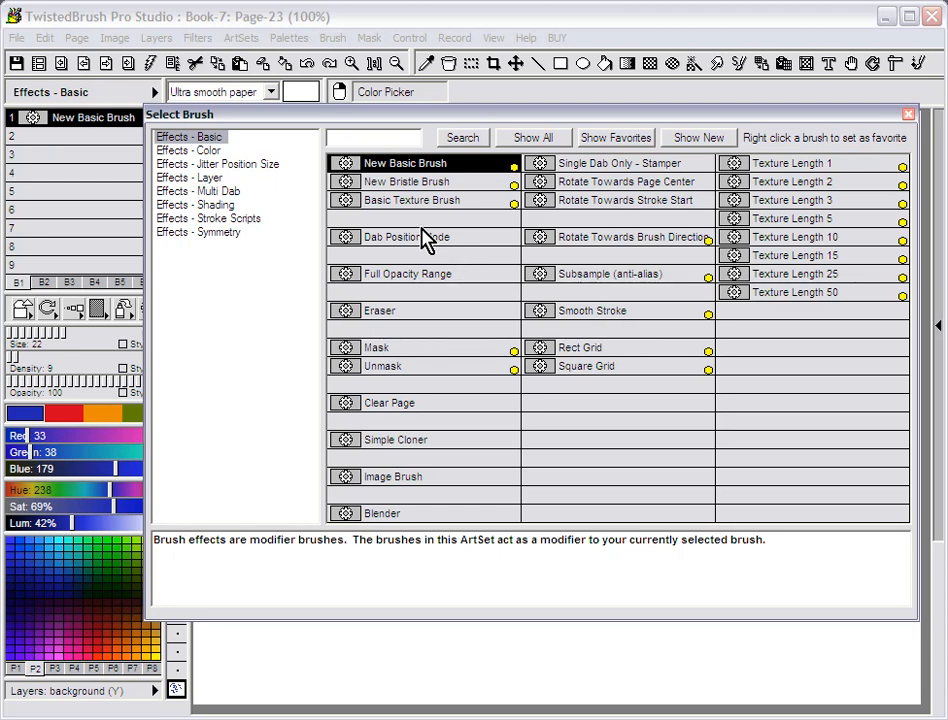
click(212, 152)
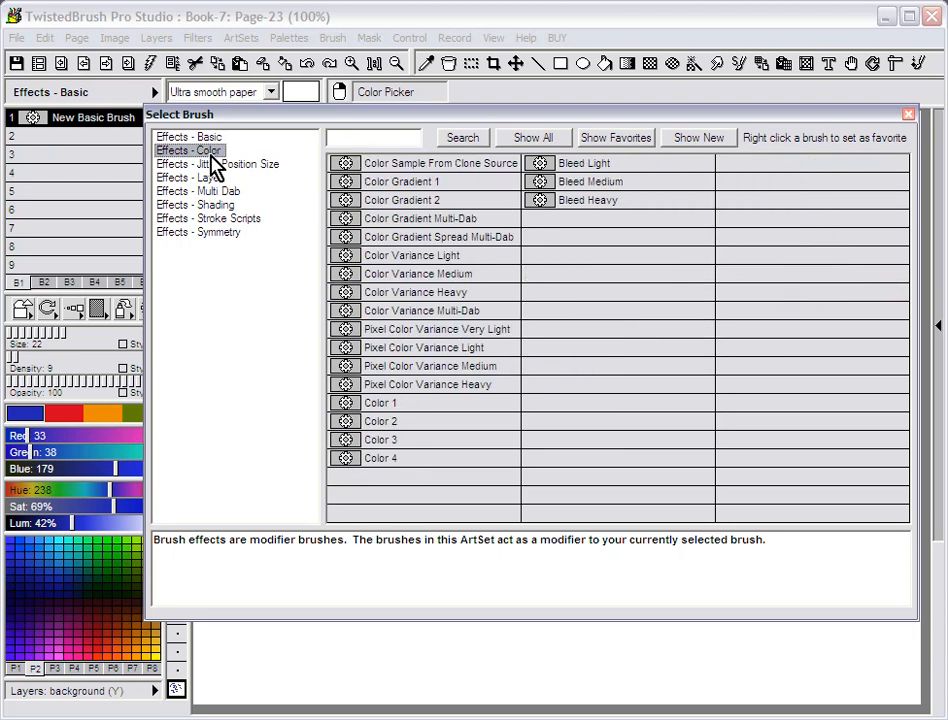
click(427, 187)
mouse_move(389, 250)
mouse_down()
mouse_move(402, 239)
mouse_move(667, 472)
mouse_move(703, 552)
mouse_move(381, 330)
mouse_move(747, 207)
mouse_move(537, 356)
mouse_up()
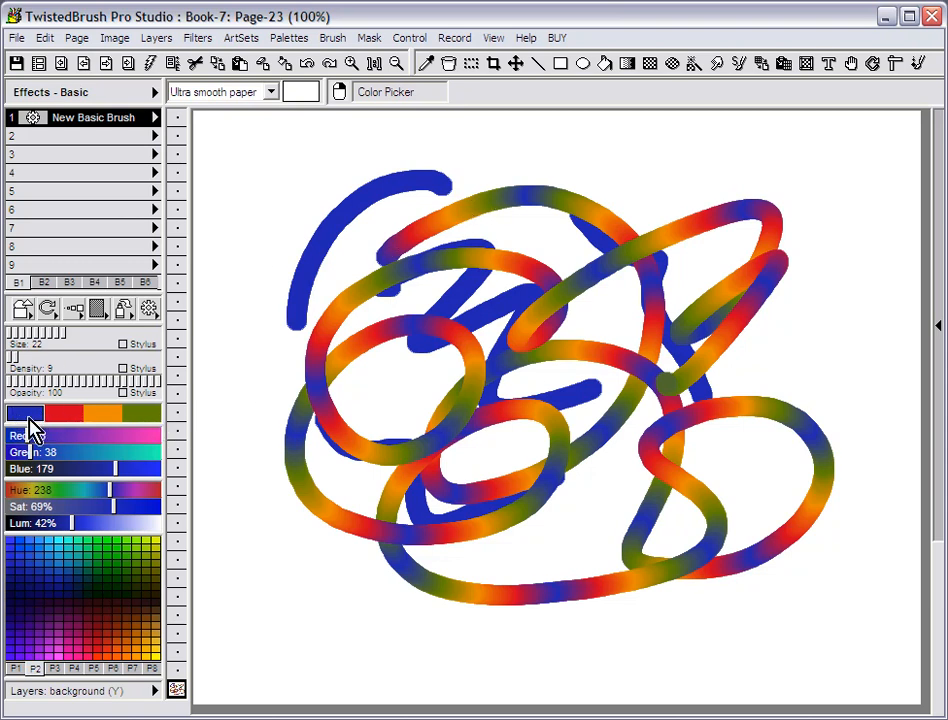
mouse_move(620, 175)
mouse_down()
mouse_move(383, 186)
mouse_move(430, 271)
mouse_move(475, 252)
mouse_up()
Step: Clear the page, then add the Symmetry Page 12 effect and paint radial patterns around the page centre
click(284, 64)
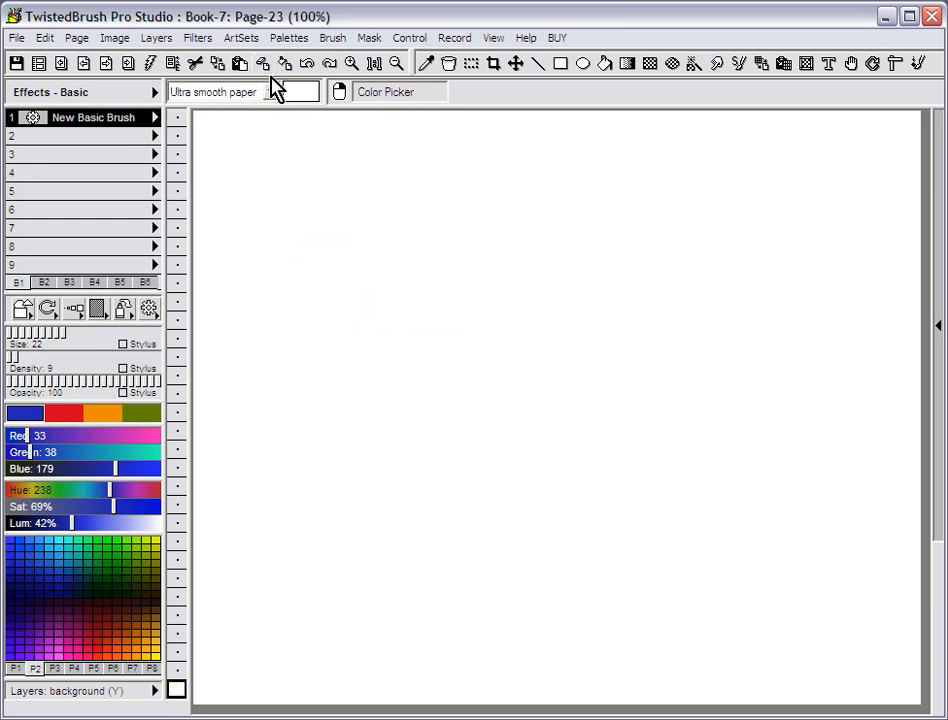
click(148, 310)
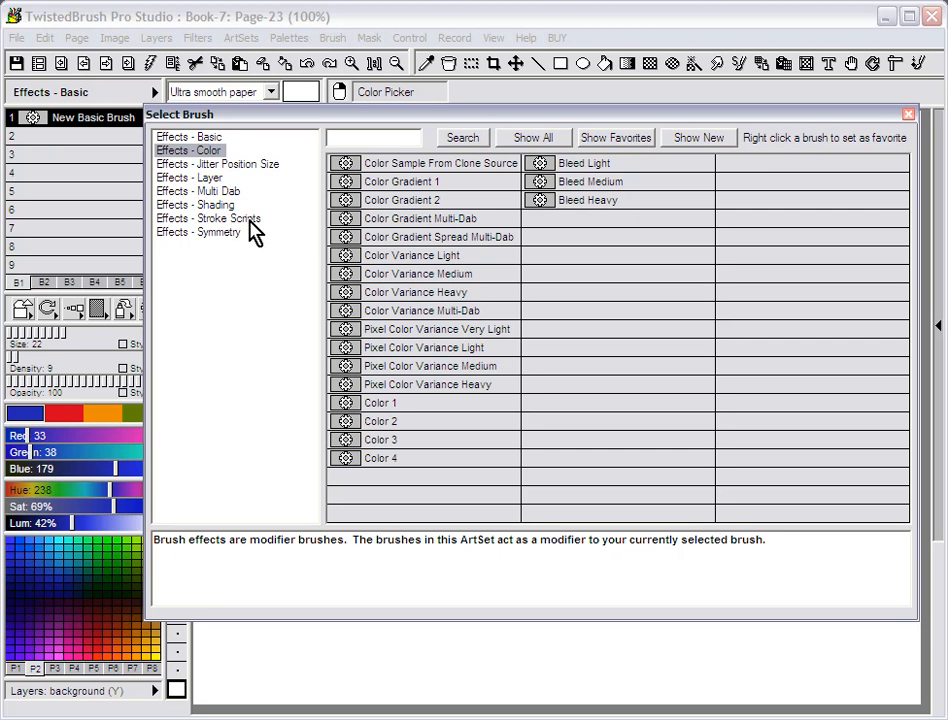
click(221, 236)
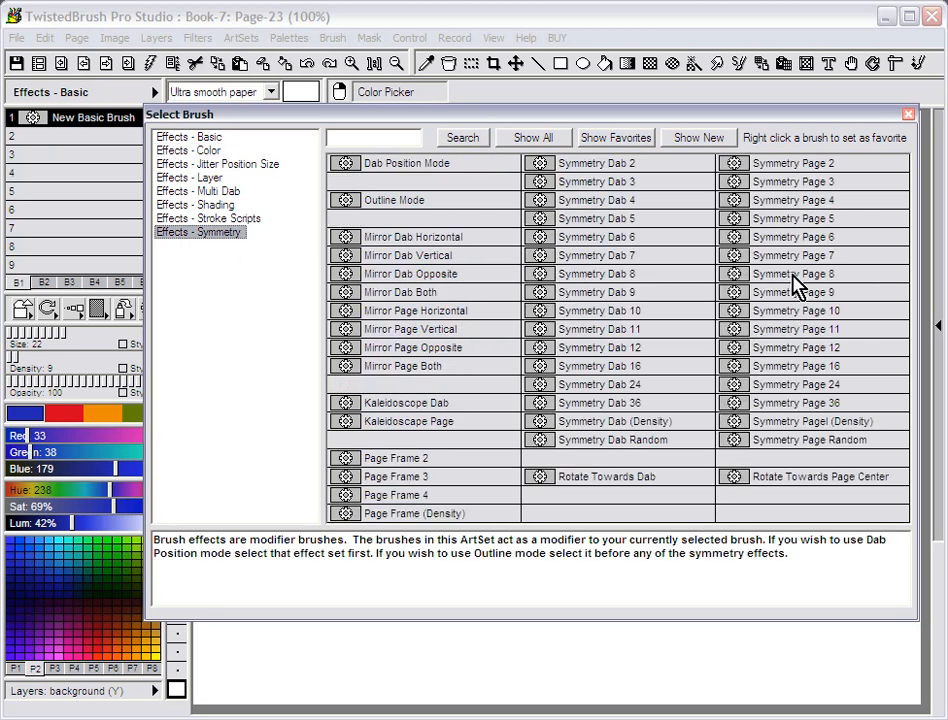
click(780, 358)
mouse_move(652, 343)
mouse_down()
mouse_move(565, 322)
mouse_move(584, 425)
mouse_move(372, 300)
mouse_move(567, 391)
mouse_move(573, 317)
mouse_move(462, 331)
mouse_up()
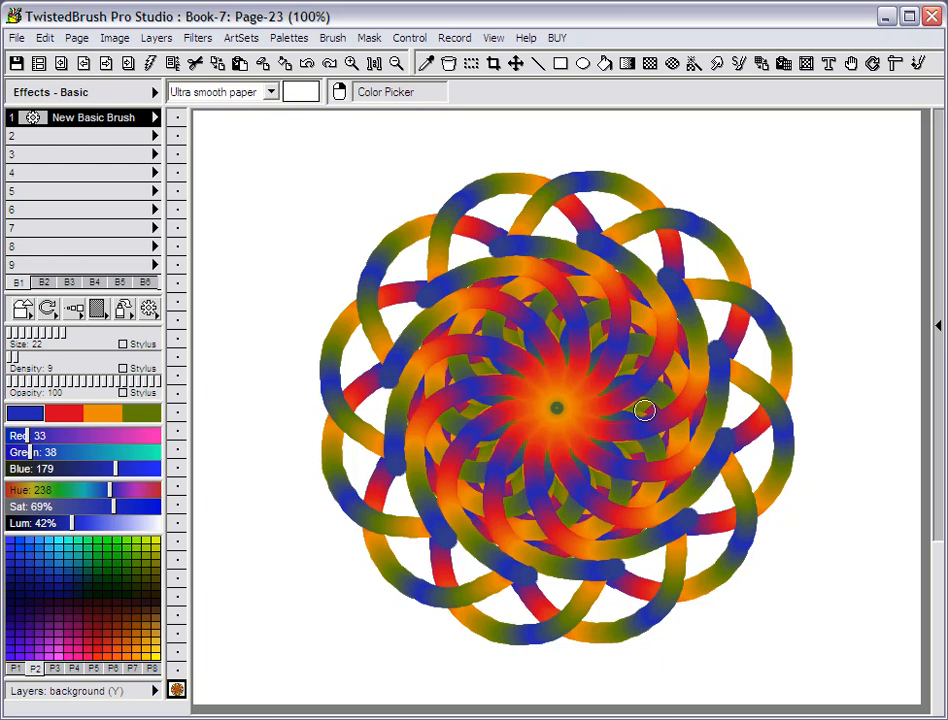
mouse_move(362, 222)
mouse_down()
mouse_move(518, 315)
mouse_move(390, 362)
mouse_up()
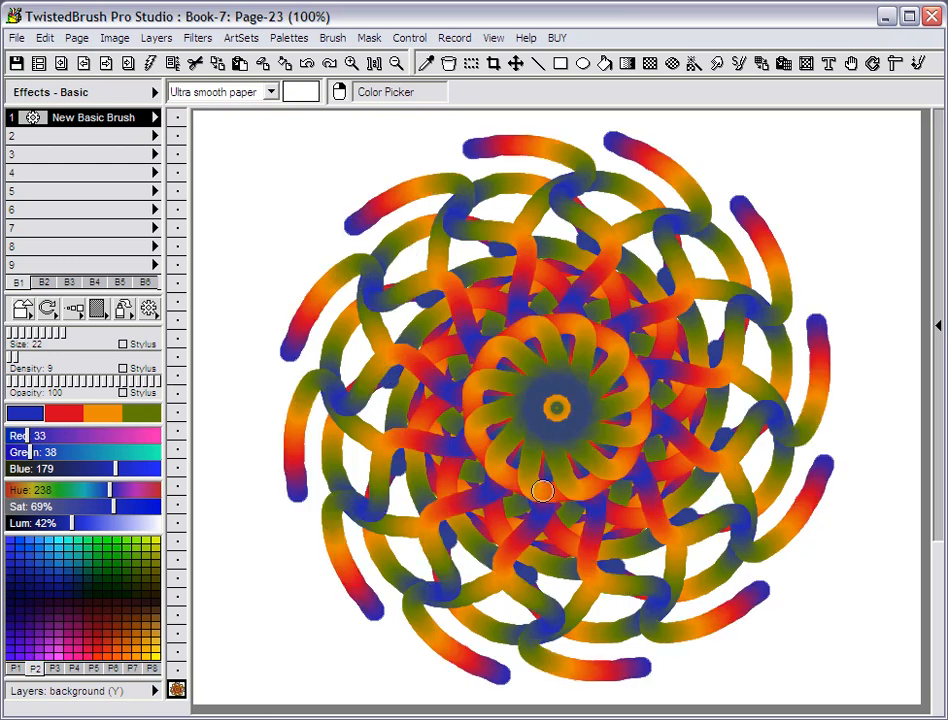
Step: Add the Jitter Heavy effect to the basic brush and paint a scattered symmetrical pattern on a cleared page
click(149, 313)
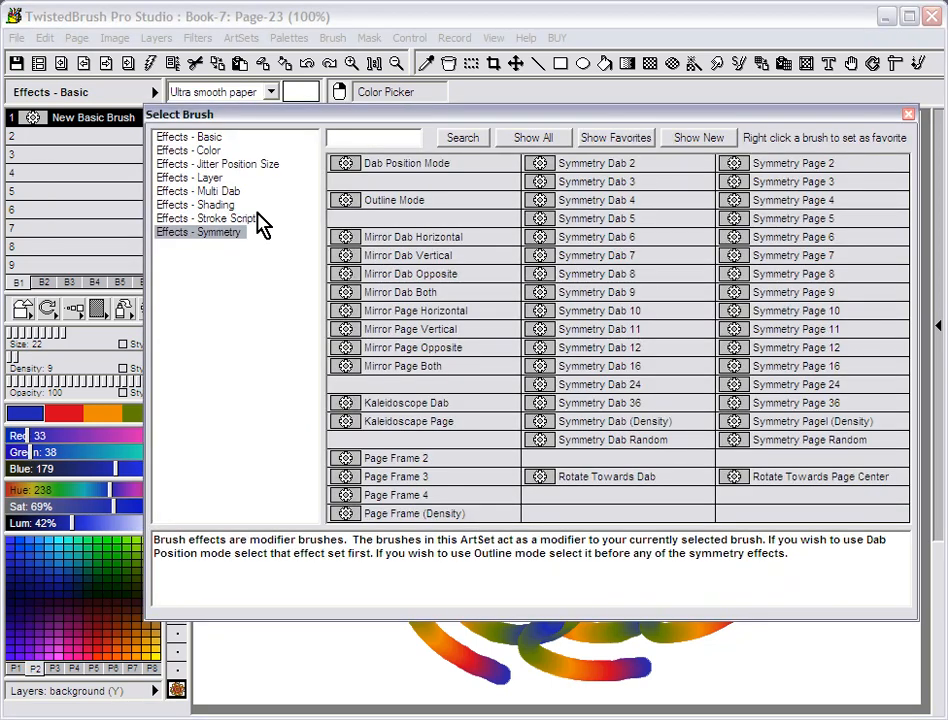
click(228, 166)
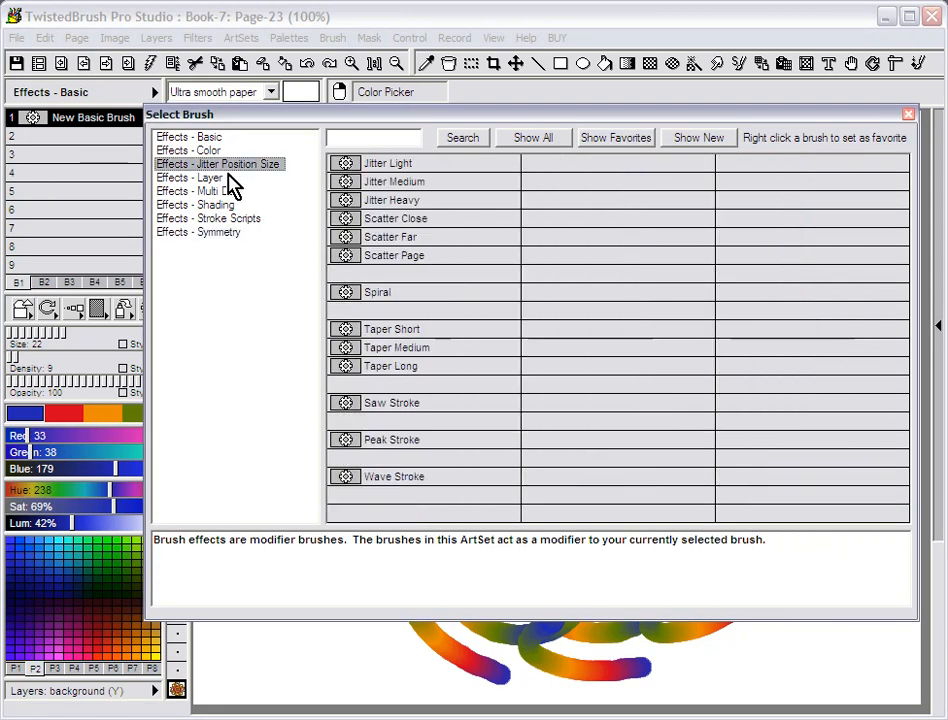
click(406, 203)
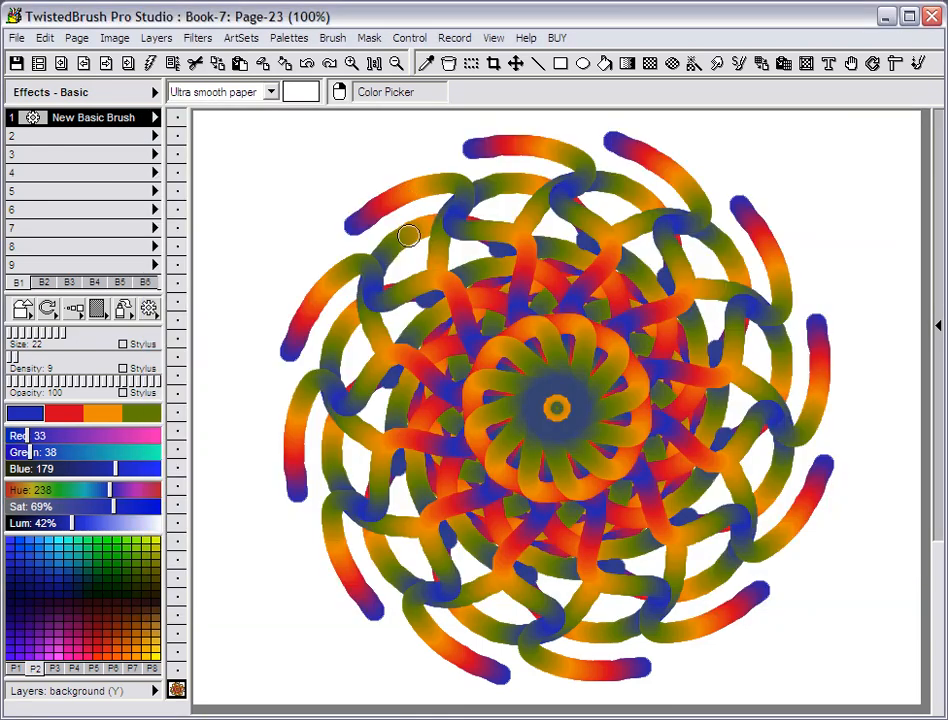
click(267, 73)
mouse_move(491, 310)
mouse_down()
mouse_move(553, 342)
mouse_move(380, 355)
mouse_move(343, 259)
mouse_move(416, 218)
mouse_move(494, 305)
mouse_move(638, 380)
mouse_move(553, 338)
mouse_move(394, 348)
mouse_up()
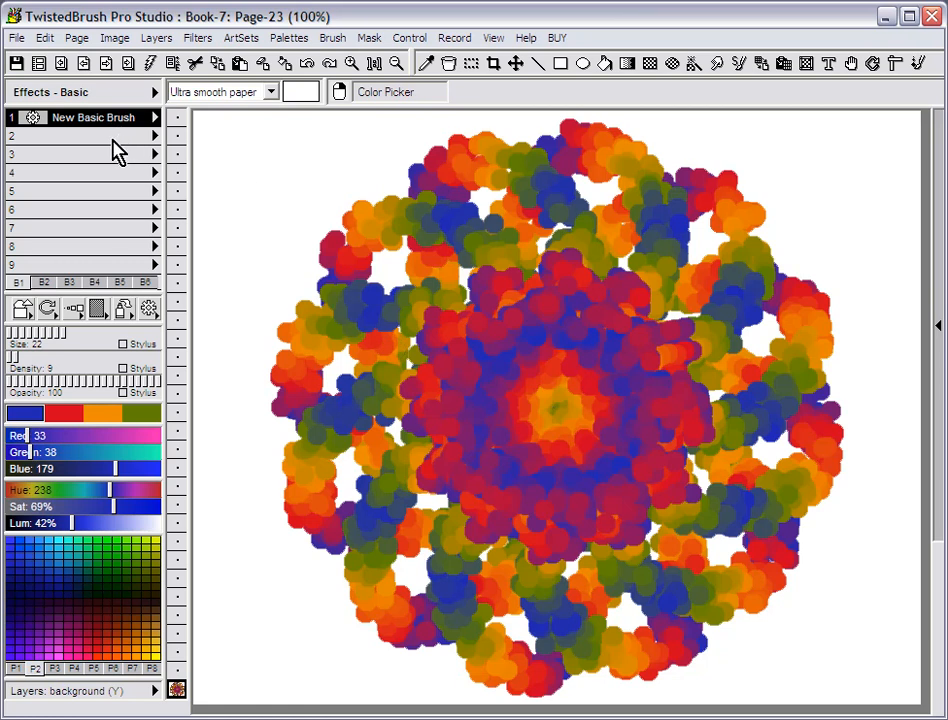
Step: Clear the page and load New Bristle Brush from the basic effects into slot 2
click(264, 64)
click(138, 137)
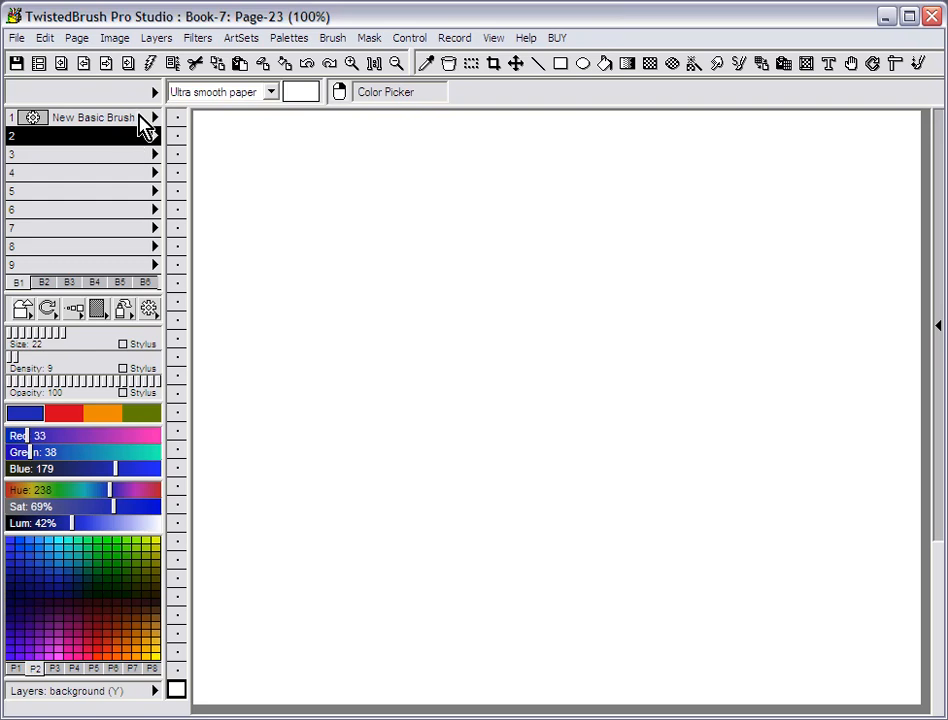
click(148, 309)
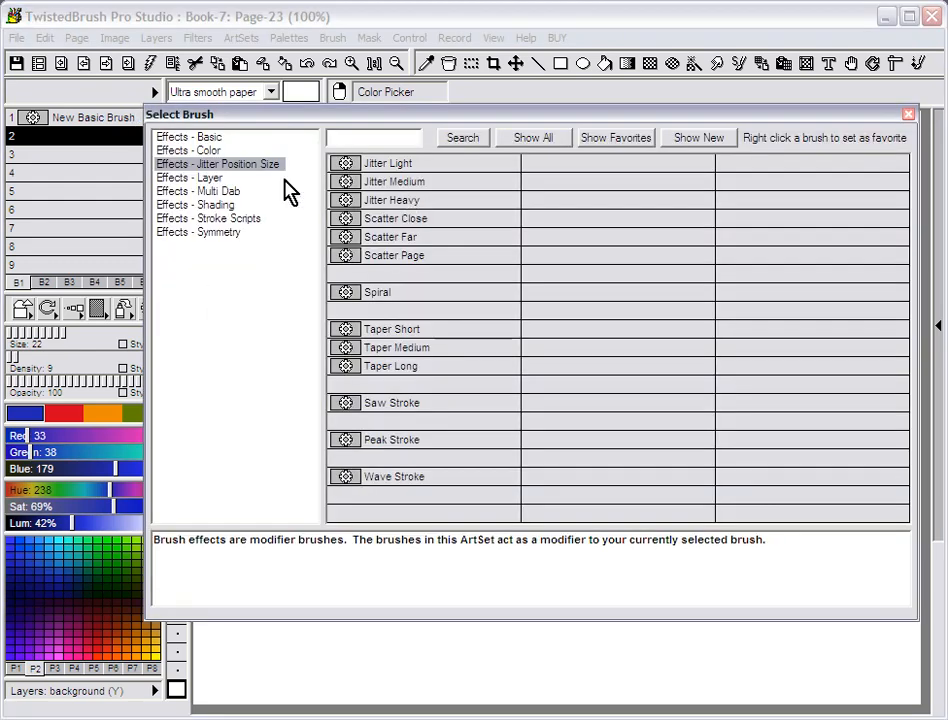
click(206, 139)
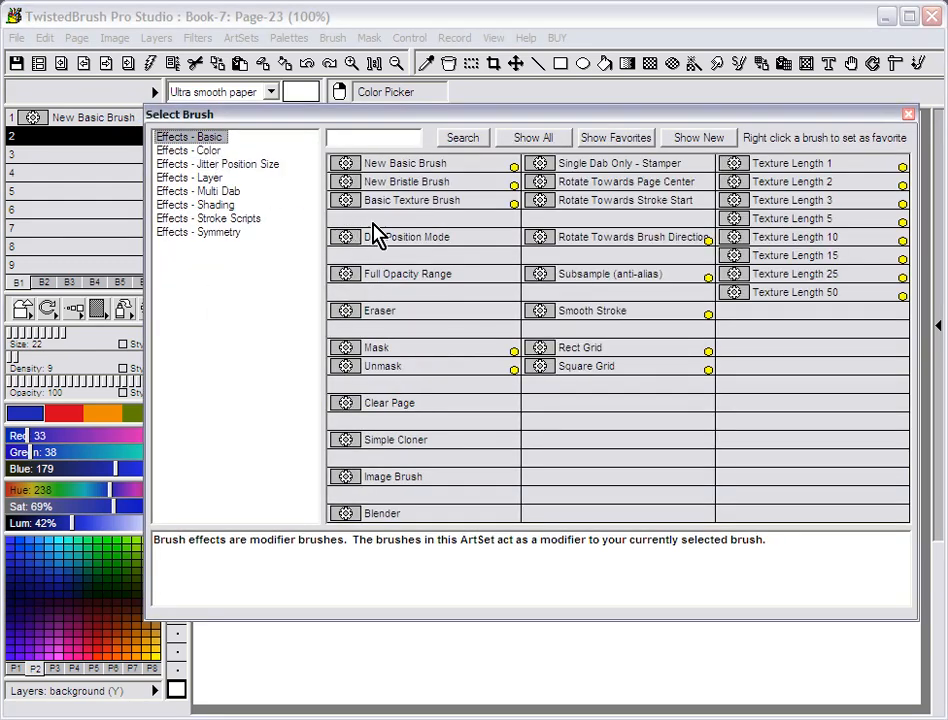
click(437, 183)
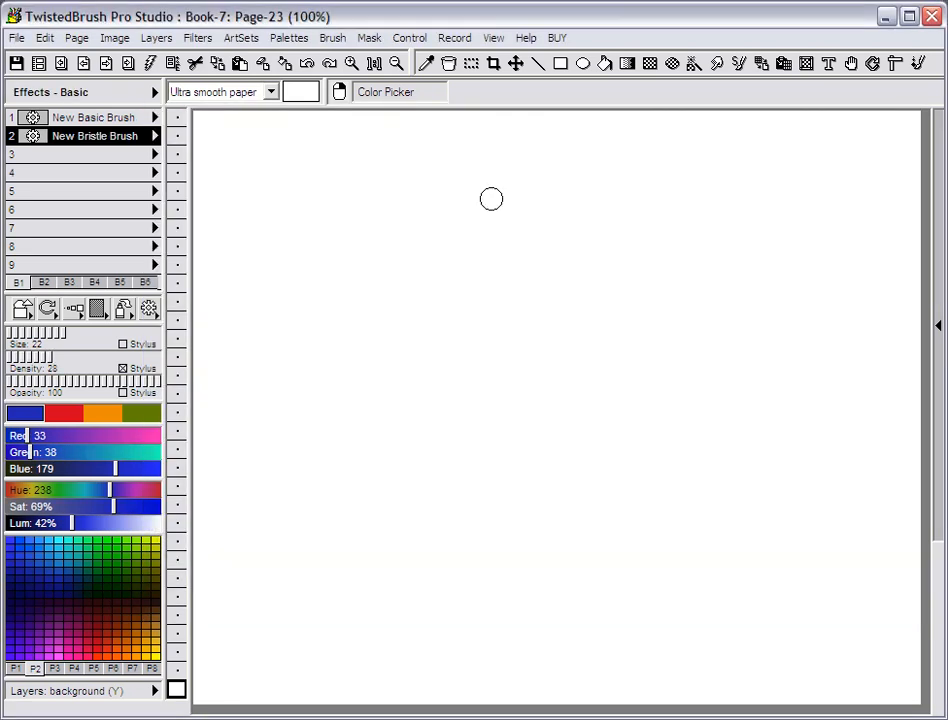
Step: Set the bristle brush size to 58 and paint diagonal back-and-forth blue strokes on the page
drag(455, 307, 381, 347)
click(100, 334)
mouse_move(468, 243)
mouse_down()
mouse_move(531, 203)
mouse_move(379, 394)
mouse_move(438, 360)
mouse_move(349, 281)
mouse_move(542, 343)
mouse_move(453, 457)
mouse_move(528, 380)
mouse_move(592, 250)
mouse_up()
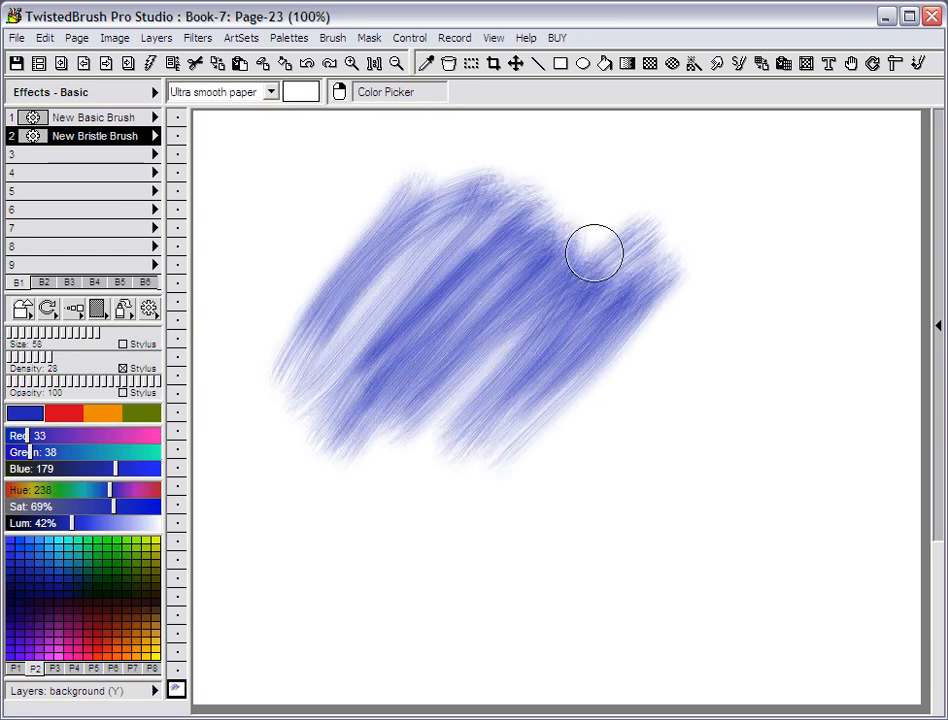
Step: Add the Texture Length 5 effect to the bristle brush and paint strokes beside the first bristle strokes
click(150, 312)
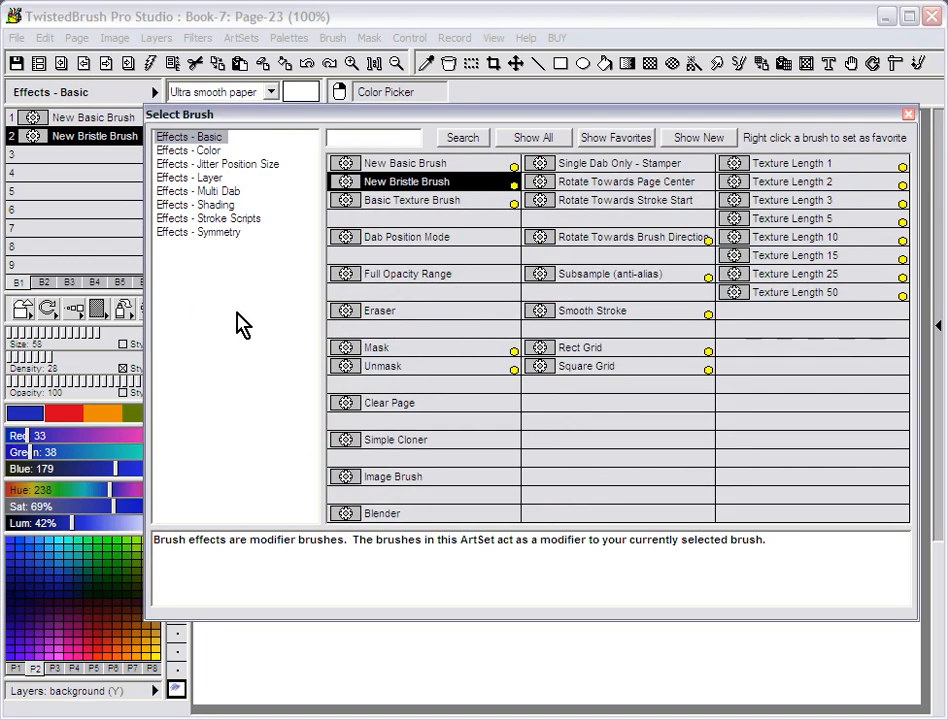
click(810, 228)
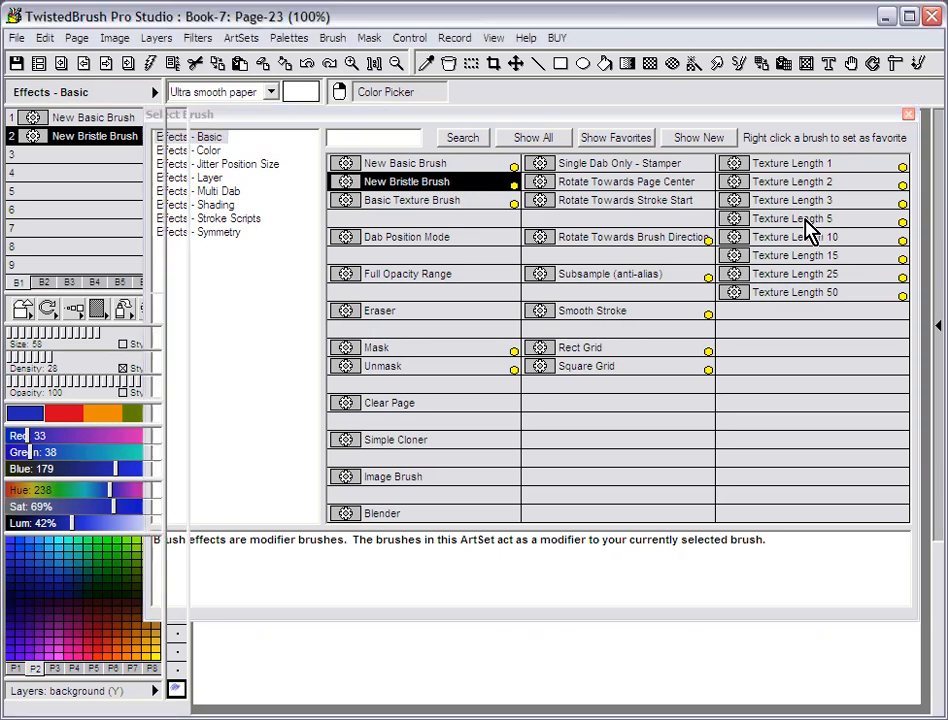
mouse_move(740, 268)
mouse_down()
mouse_move(578, 488)
mouse_move(684, 326)
mouse_move(499, 467)
mouse_move(710, 343)
mouse_move(737, 347)
mouse_move(684, 457)
mouse_move(702, 464)
mouse_move(722, 389)
mouse_move(634, 484)
mouse_move(689, 312)
mouse_up()
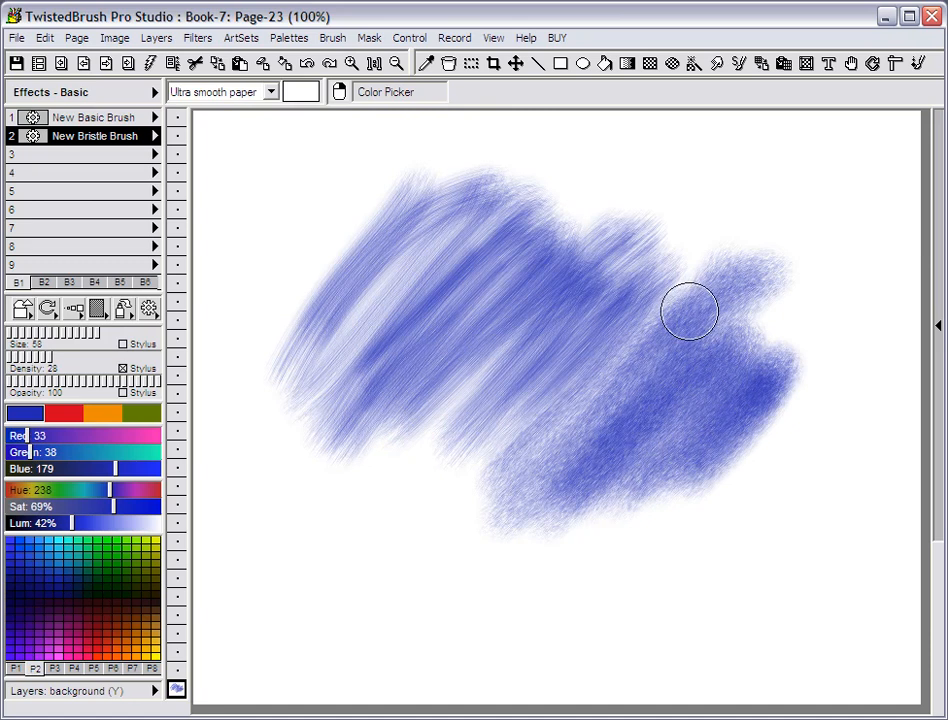
Step: Add the Pixel Color Variance Medium effect to the bristle brush and paint over the lower part of the strokes
click(149, 311)
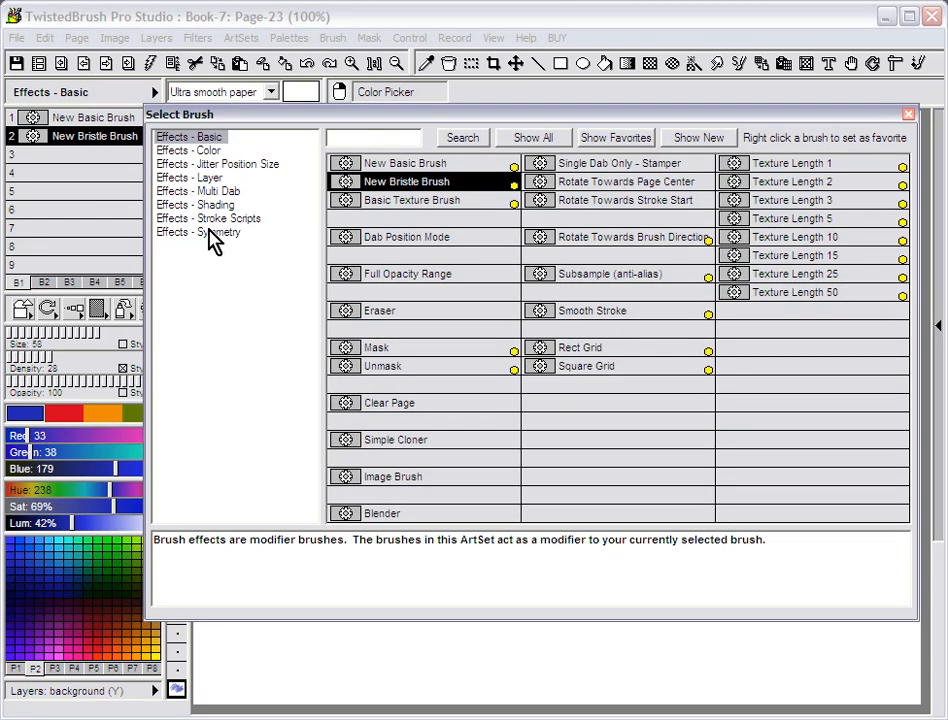
click(207, 151)
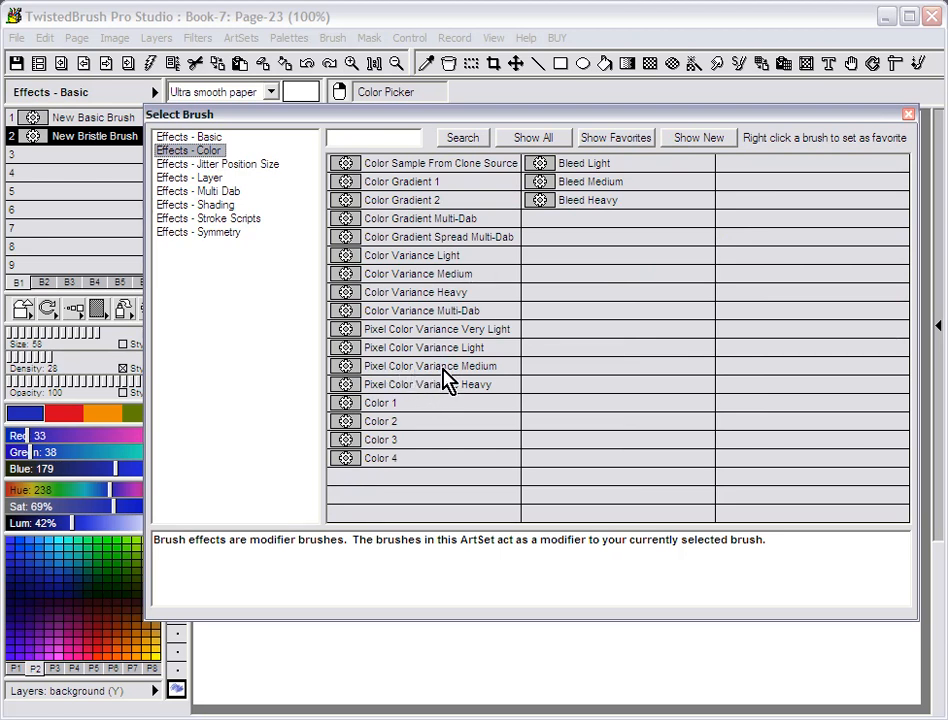
click(444, 370)
mouse_move(345, 444)
mouse_down()
mouse_move(410, 400)
mouse_move(357, 512)
mouse_move(438, 435)
mouse_move(359, 528)
mouse_move(387, 534)
mouse_move(403, 554)
mouse_move(524, 456)
mouse_move(444, 468)
mouse_move(323, 513)
mouse_move(305, 498)
mouse_move(405, 424)
mouse_move(423, 329)
mouse_move(327, 472)
mouse_move(329, 449)
mouse_move(460, 461)
mouse_move(485, 523)
mouse_move(540, 509)
mouse_move(419, 604)
mouse_move(550, 510)
mouse_move(533, 408)
mouse_move(485, 429)
mouse_move(455, 469)
mouse_move(393, 355)
mouse_move(394, 329)
mouse_move(360, 296)
mouse_move(349, 338)
mouse_move(408, 265)
mouse_up()
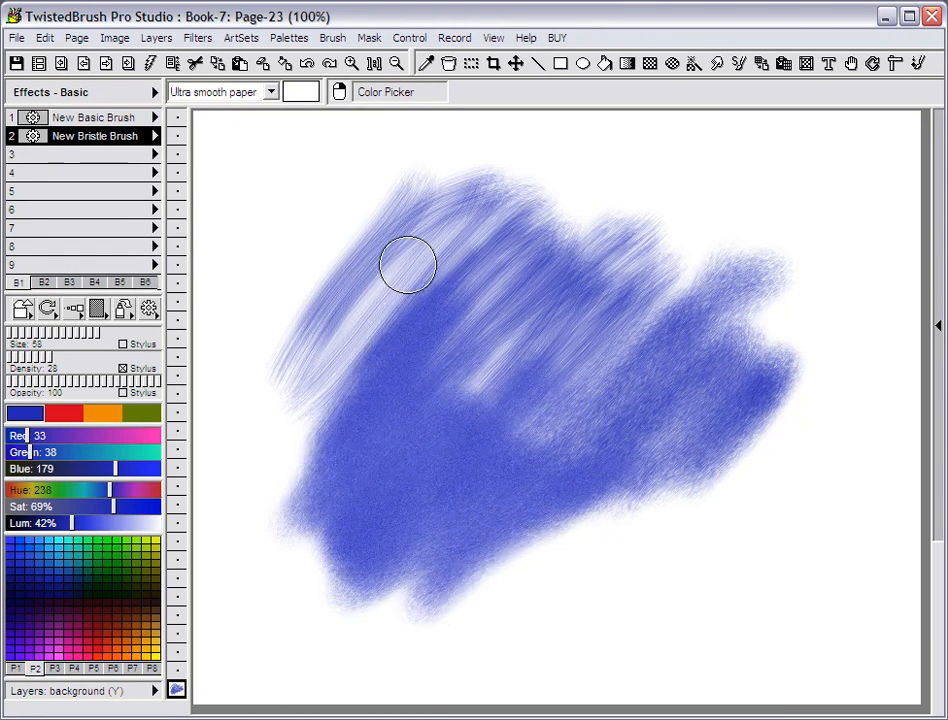
Step: Add the Full Opacity Range effect to the bristle brush and paint a large patch and an arc above the strokes
click(149, 310)
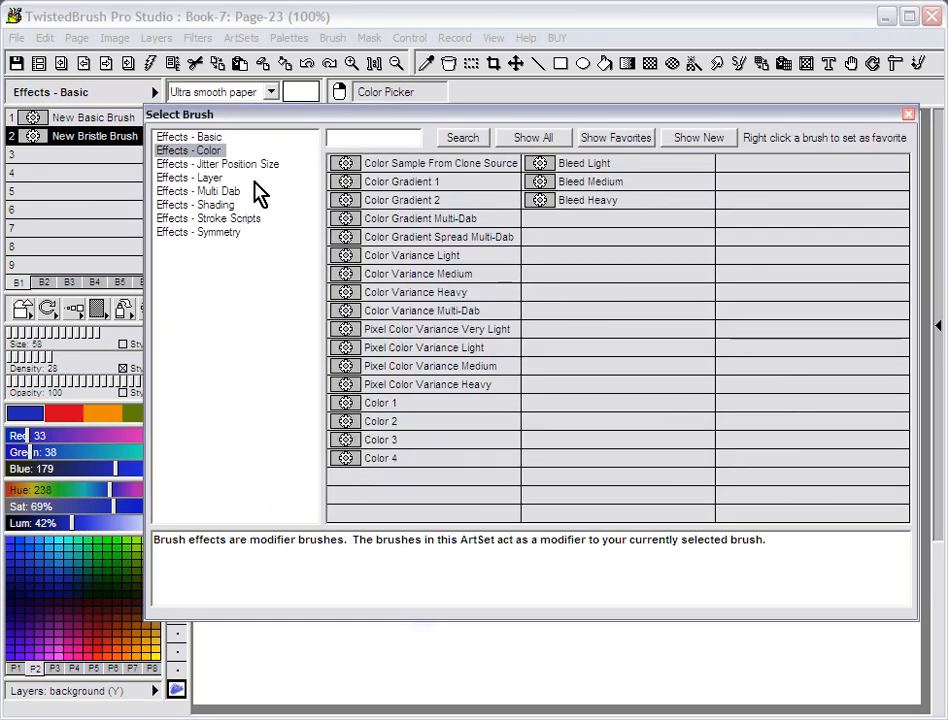
click(218, 138)
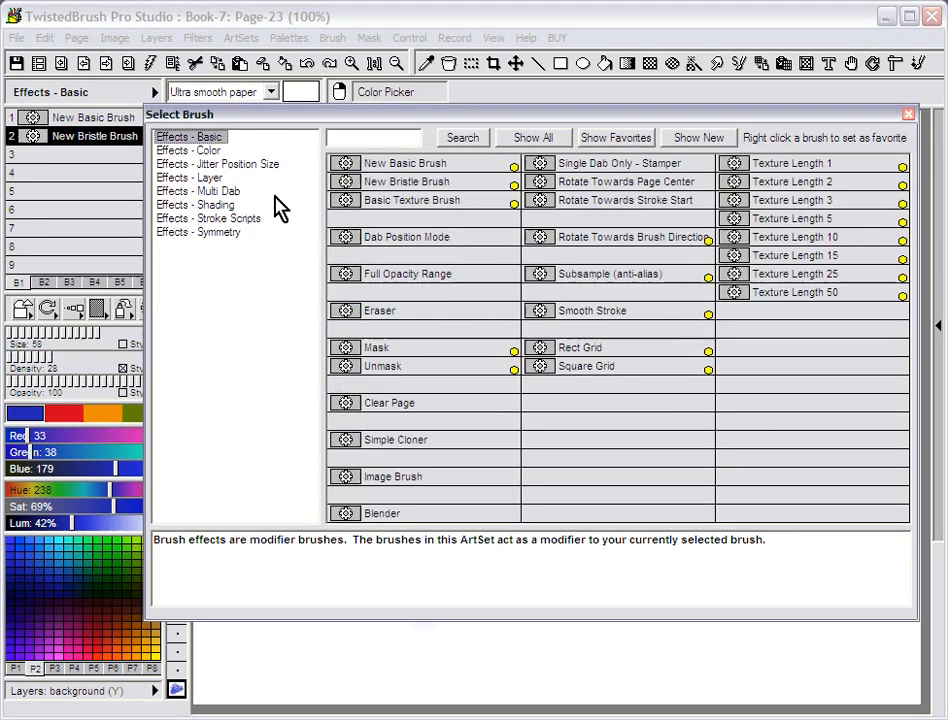
click(415, 274)
mouse_move(745, 440)
mouse_down()
mouse_move(783, 445)
mouse_move(603, 574)
mouse_move(726, 524)
mouse_move(764, 447)
mouse_move(544, 551)
mouse_move(575, 508)
mouse_move(567, 458)
mouse_move(690, 365)
mouse_up()
mouse_move(736, 310)
mouse_down()
mouse_move(641, 359)
mouse_move(717, 239)
mouse_move(526, 312)
mouse_move(471, 310)
mouse_move(596, 209)
mouse_move(649, 181)
mouse_move(460, 197)
mouse_move(526, 155)
mouse_move(311, 360)
mouse_up()
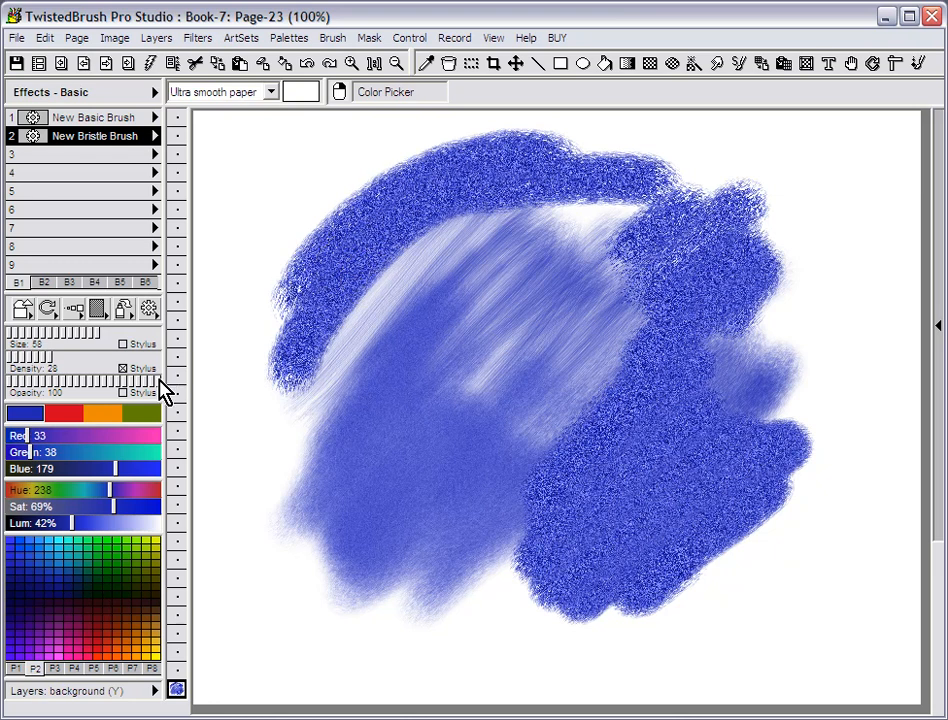
Step: Add the Absolute 3D 03 shading effect to the bristle brush, paint across the middle, and set the opacity to 48
click(151, 312)
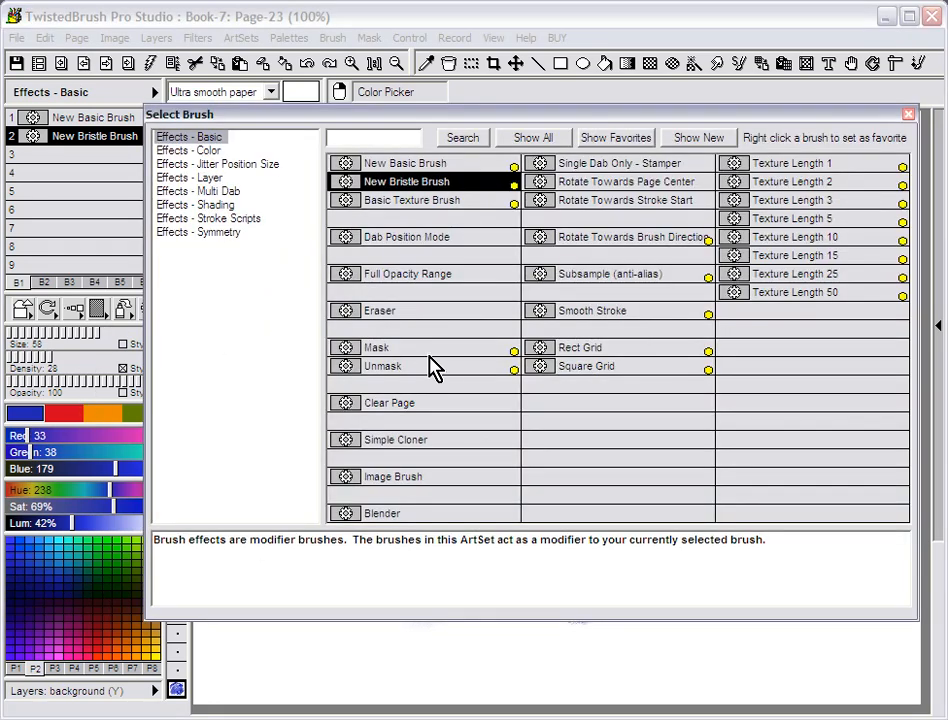
click(220, 205)
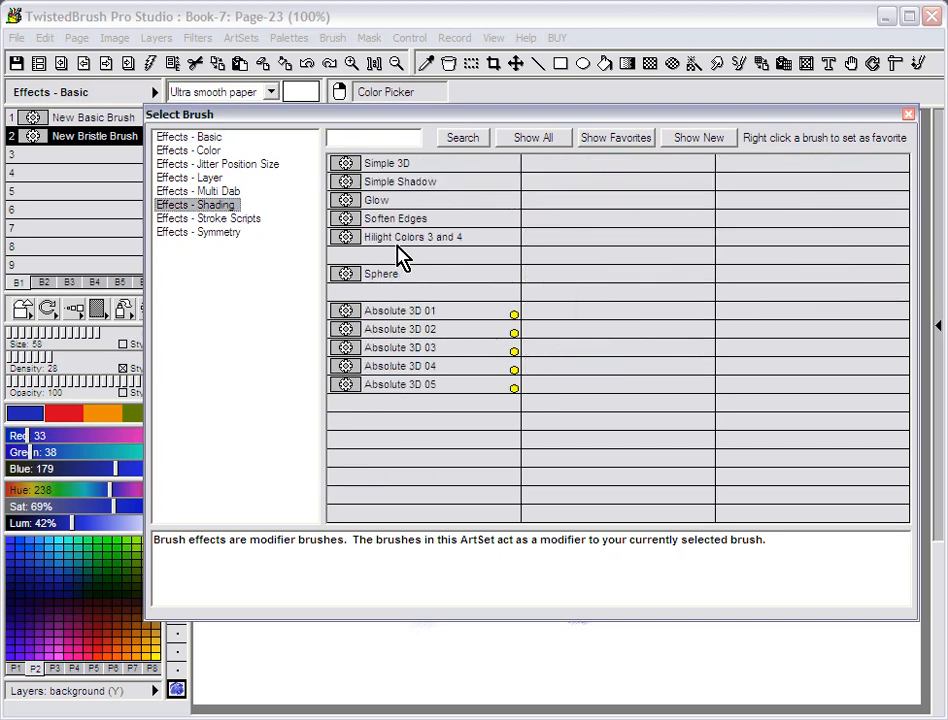
double_click(430, 355)
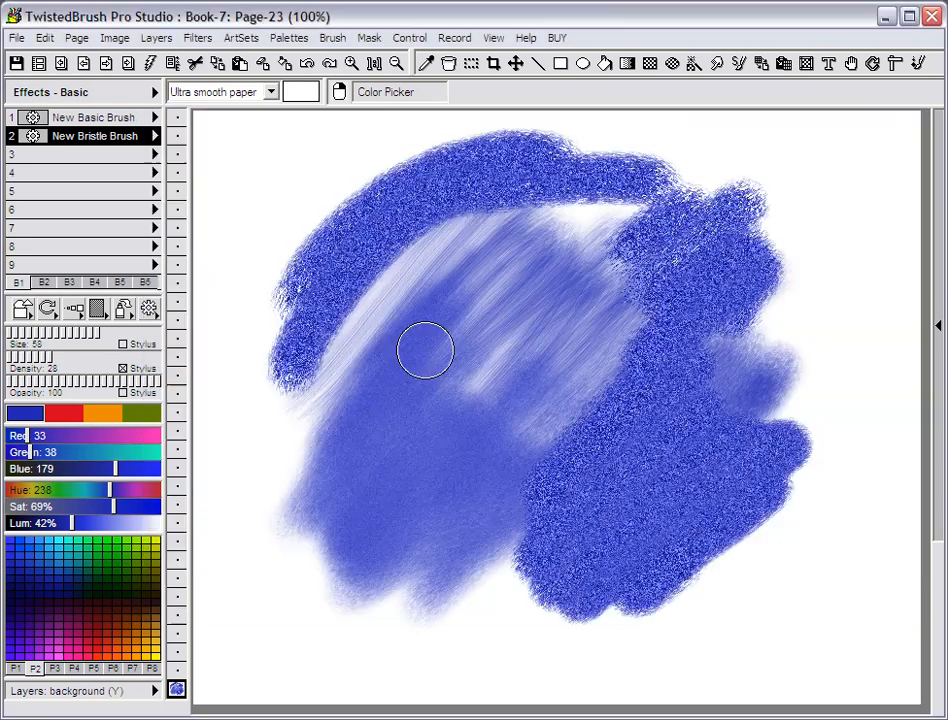
mouse_move(559, 396)
mouse_down()
mouse_move(499, 485)
mouse_move(519, 369)
mouse_move(364, 423)
mouse_move(434, 286)
mouse_up()
drag(97, 381, 80, 382)
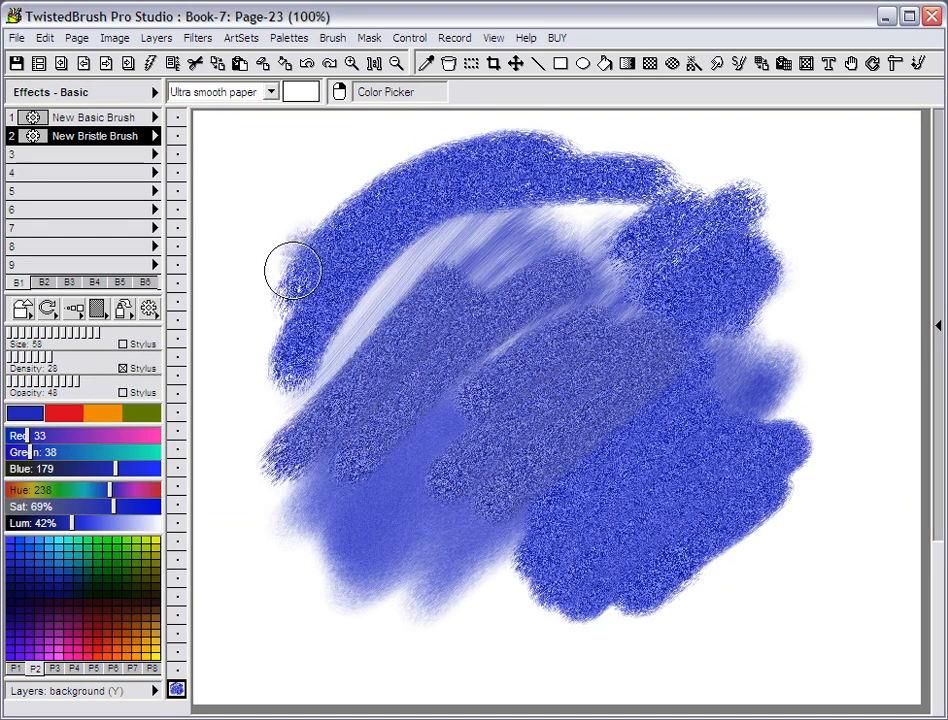
Step: Paint overlapping strokes with the bristle brush down the left side of the existing blue strokes
drag(292, 269, 273, 256)
mouse_move(287, 356)
mouse_down()
mouse_move(356, 347)
mouse_move(276, 565)
mouse_move(285, 569)
mouse_move(543, 346)
mouse_up()
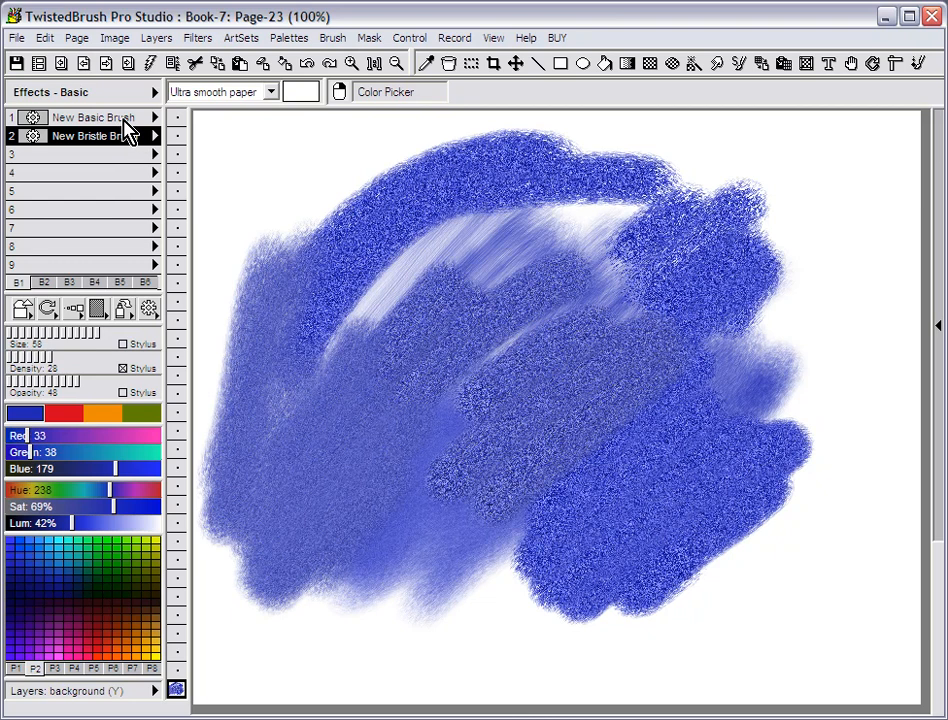
Step: Switch to New Basic Brush, reduce its size to 11, and paint a multicoloured symmetric pattern over the middle of the page
click(130, 119)
mouse_move(508, 349)
mouse_down()
mouse_move(645, 457)
mouse_move(694, 394)
mouse_move(616, 277)
mouse_move(463, 391)
mouse_up()
drag(73, 335, 44, 338)
mouse_move(530, 330)
mouse_down()
mouse_move(590, 457)
mouse_move(520, 380)
mouse_move(382, 405)
mouse_up()
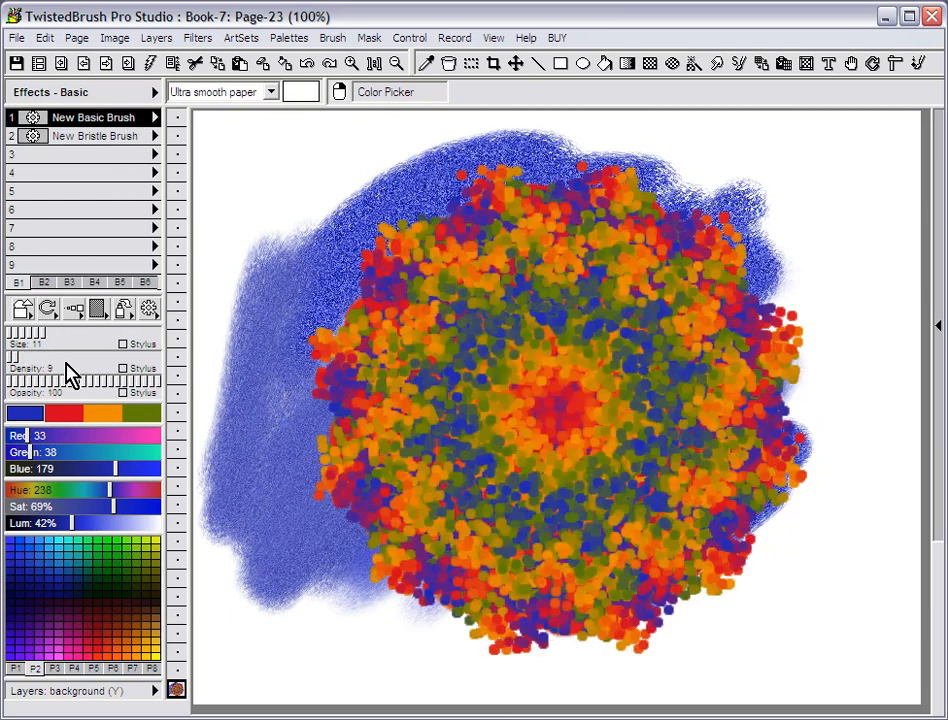
Step: Set the basic brush's opacity to 48 and size to 24, and paint over the symmetric pattern
drag(97, 384, 80, 384)
click(67, 332)
mouse_move(555, 400)
mouse_down()
mouse_move(648, 461)
mouse_move(766, 322)
mouse_move(401, 363)
mouse_move(480, 200)
mouse_up()
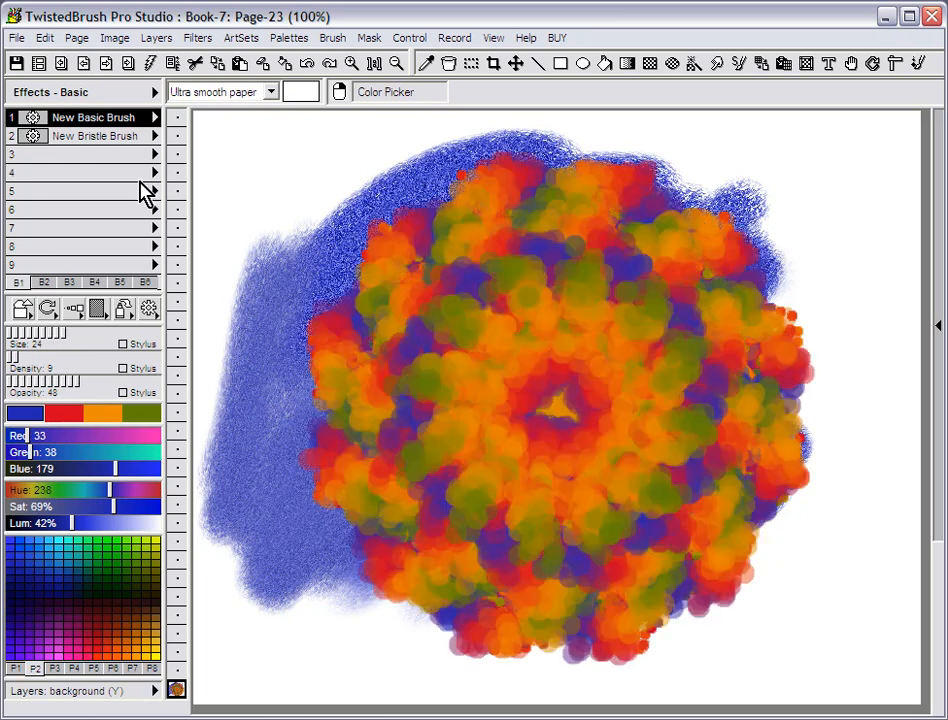
Step: Switch to New Bristle Brush and paint diagonal strokes in the upper-left area of the page
click(108, 138)
mouse_move(317, 205)
mouse_down()
mouse_move(385, 144)
mouse_move(309, 237)
mouse_move(340, 125)
mouse_up()
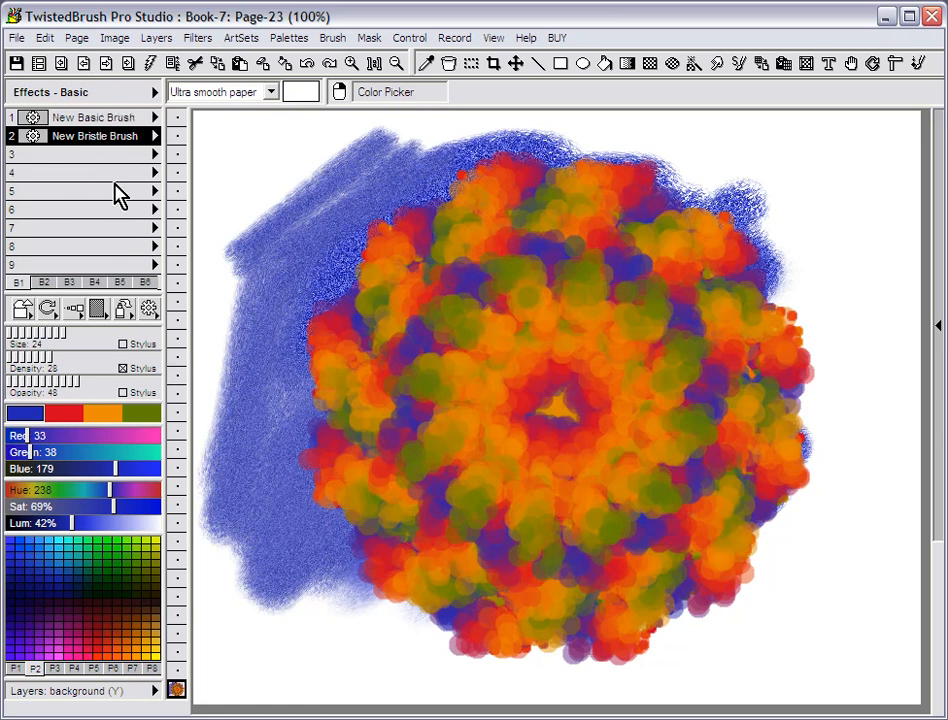
Step: Load the default brush shortcuts and clear the page
right_click(102, 95)
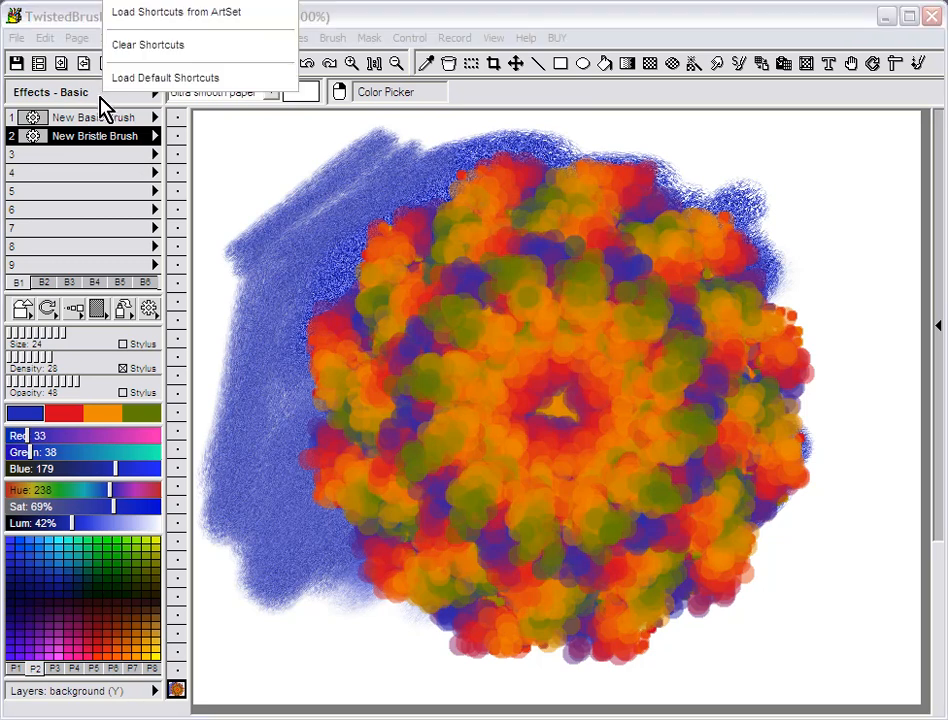
click(160, 78)
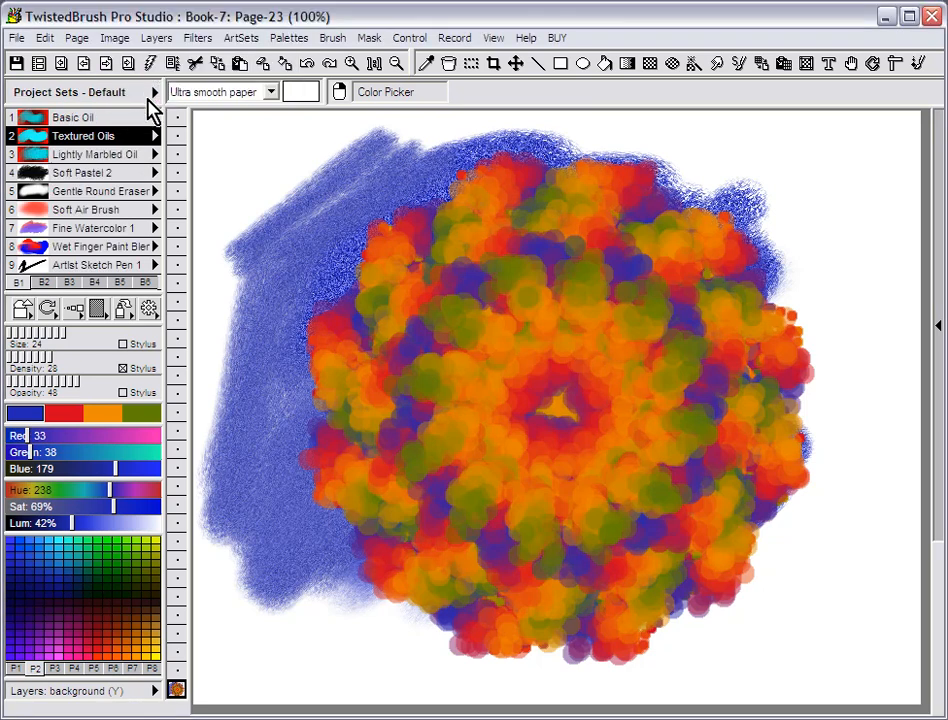
click(263, 68)
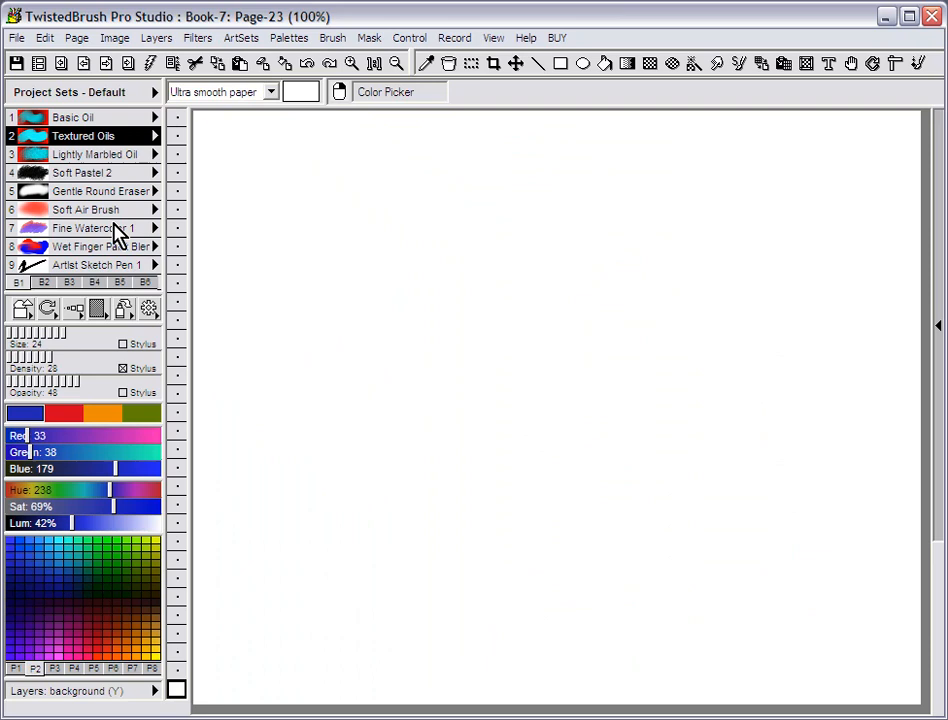
Step: Choose Soft Pastel 2 with the red colour at size 43 and paint a broad diagonal patch on the blank page
click(104, 175)
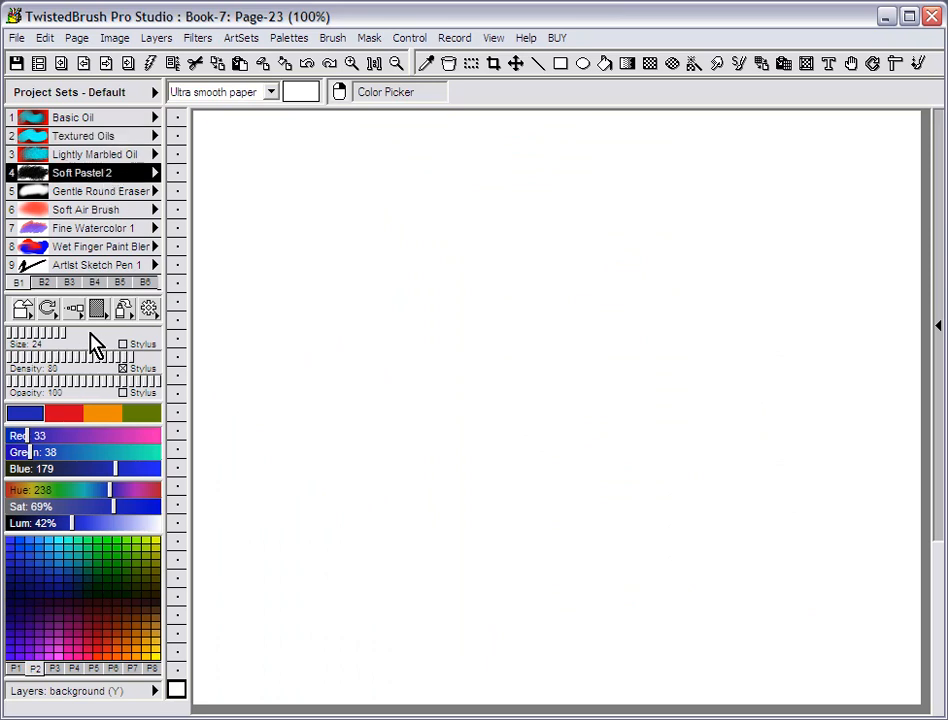
click(63, 414)
mouse_move(425, 292)
mouse_down()
mouse_move(442, 277)
mouse_move(296, 372)
mouse_move(504, 341)
mouse_move(563, 260)
mouse_move(525, 193)
mouse_move(635, 256)
mouse_move(510, 309)
mouse_move(394, 239)
mouse_up()
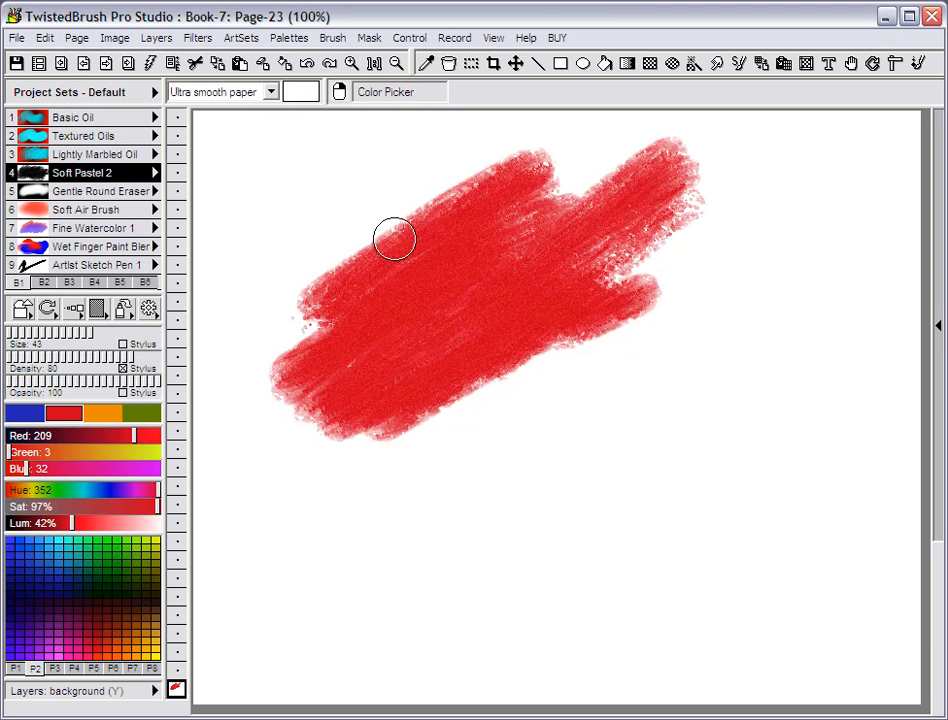
Step: Add a Wash layer effect to Soft Pastel 2 and paint overlapping red strokes below and across the solid patch
click(155, 312)
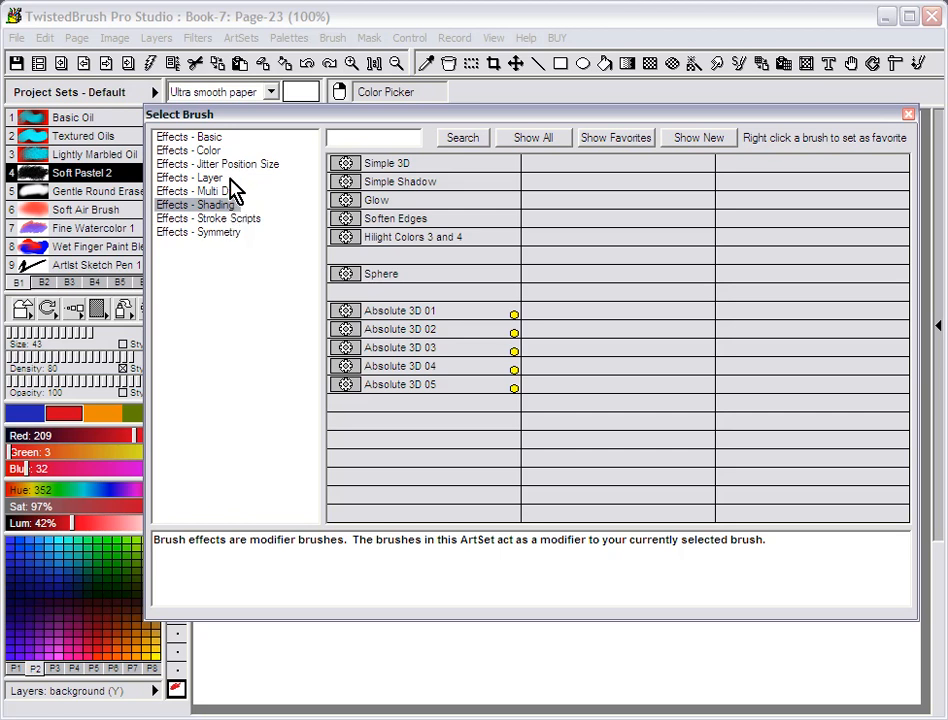
click(216, 178)
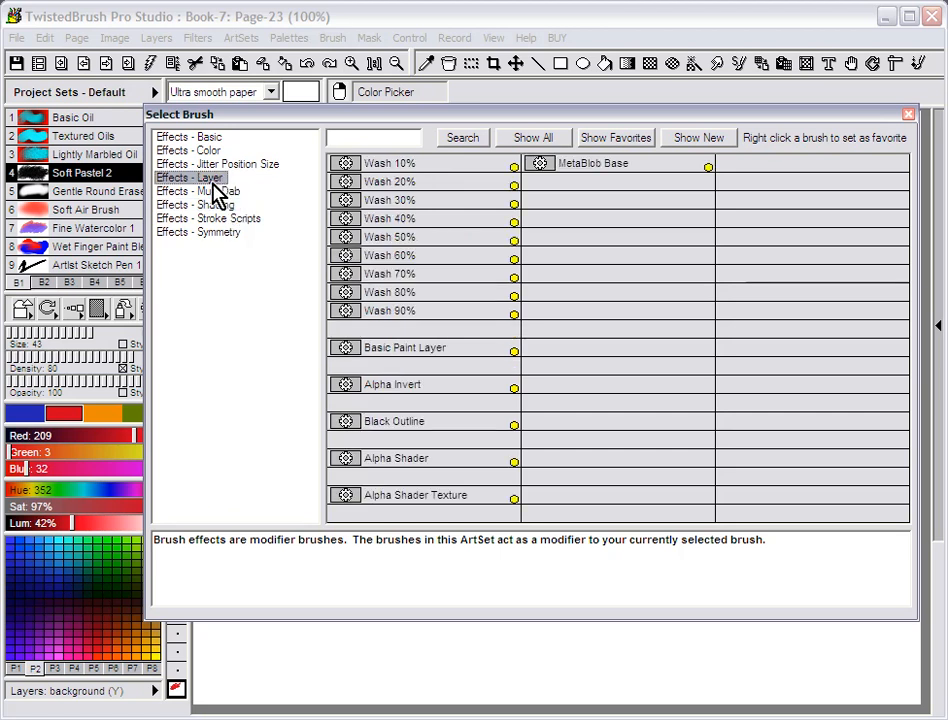
click(415, 305)
mouse_move(715, 330)
mouse_down()
mouse_move(557, 415)
mouse_move(474, 423)
mouse_move(542, 451)
mouse_move(650, 328)
mouse_move(609, 334)
mouse_move(707, 339)
mouse_up()
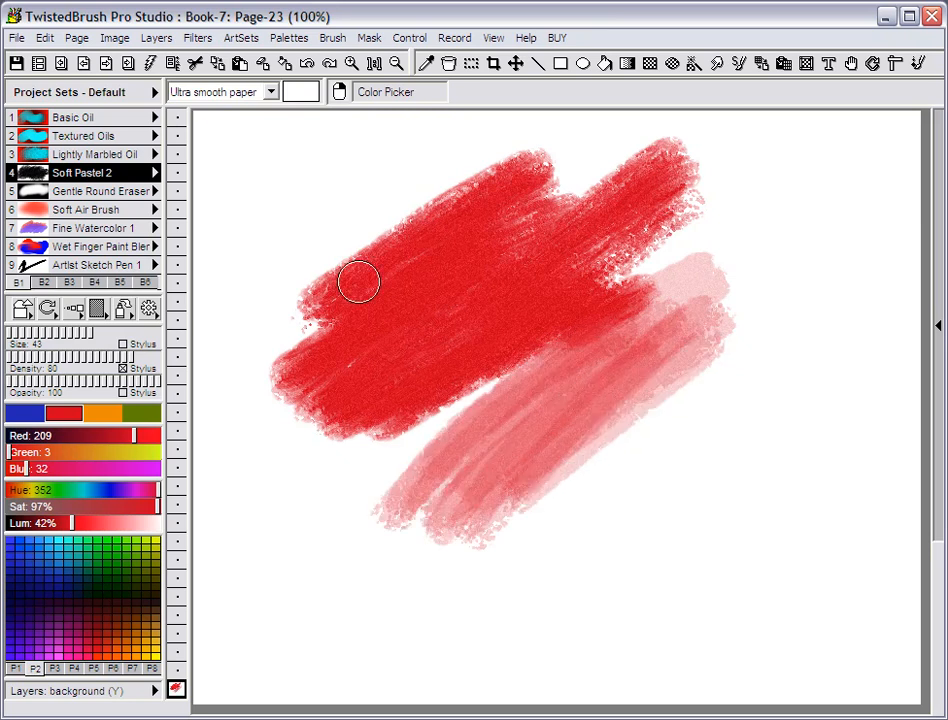
mouse_move(518, 383)
mouse_down()
mouse_move(581, 455)
mouse_move(470, 424)
mouse_move(331, 434)
mouse_move(330, 468)
mouse_up()
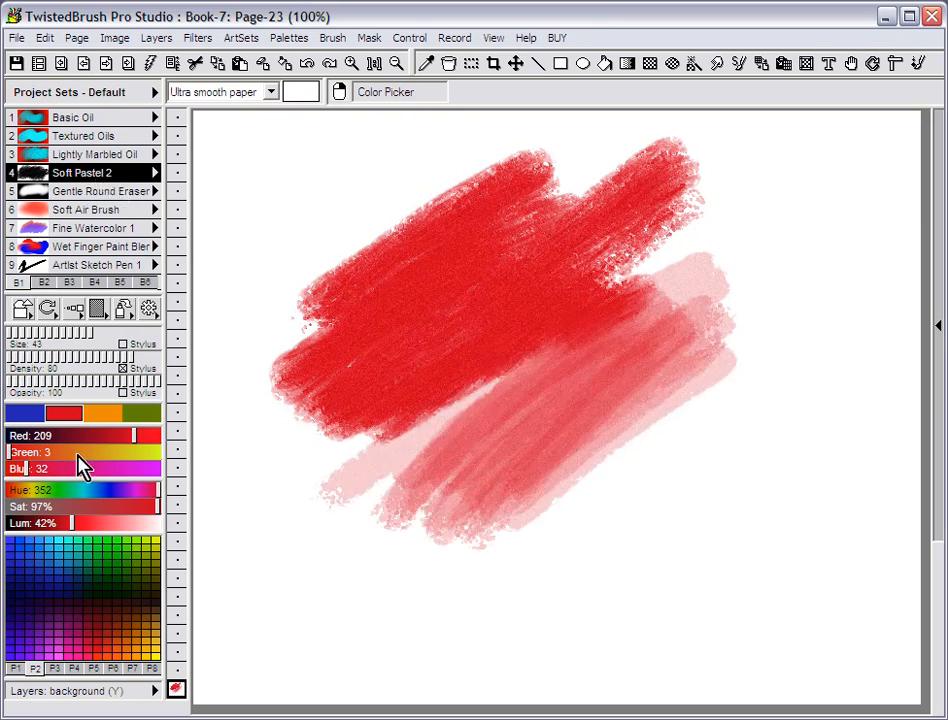
Step: Switch the paint colour to blue and paint wash strokes over the red patches and along their lower edge
click(25, 413)
mouse_move(395, 512)
mouse_down()
mouse_move(529, 364)
mouse_move(376, 457)
mouse_move(381, 427)
mouse_move(355, 457)
mouse_move(474, 400)
mouse_move(330, 492)
mouse_move(493, 339)
mouse_move(516, 451)
mouse_move(688, 402)
mouse_move(522, 424)
mouse_move(542, 391)
mouse_move(501, 345)
mouse_move(510, 351)
mouse_move(398, 298)
mouse_up()
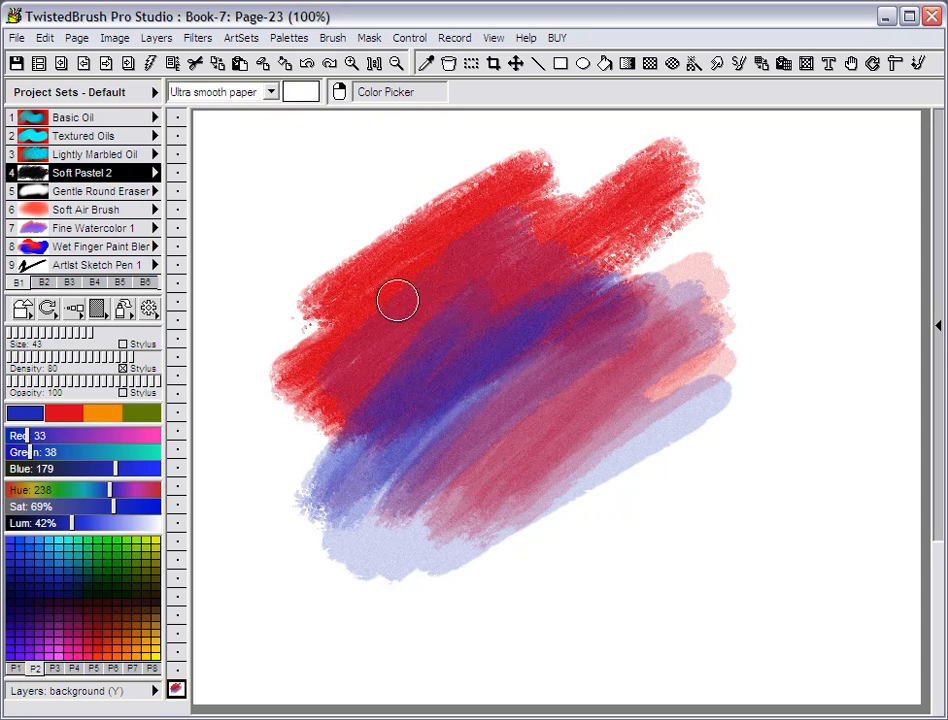